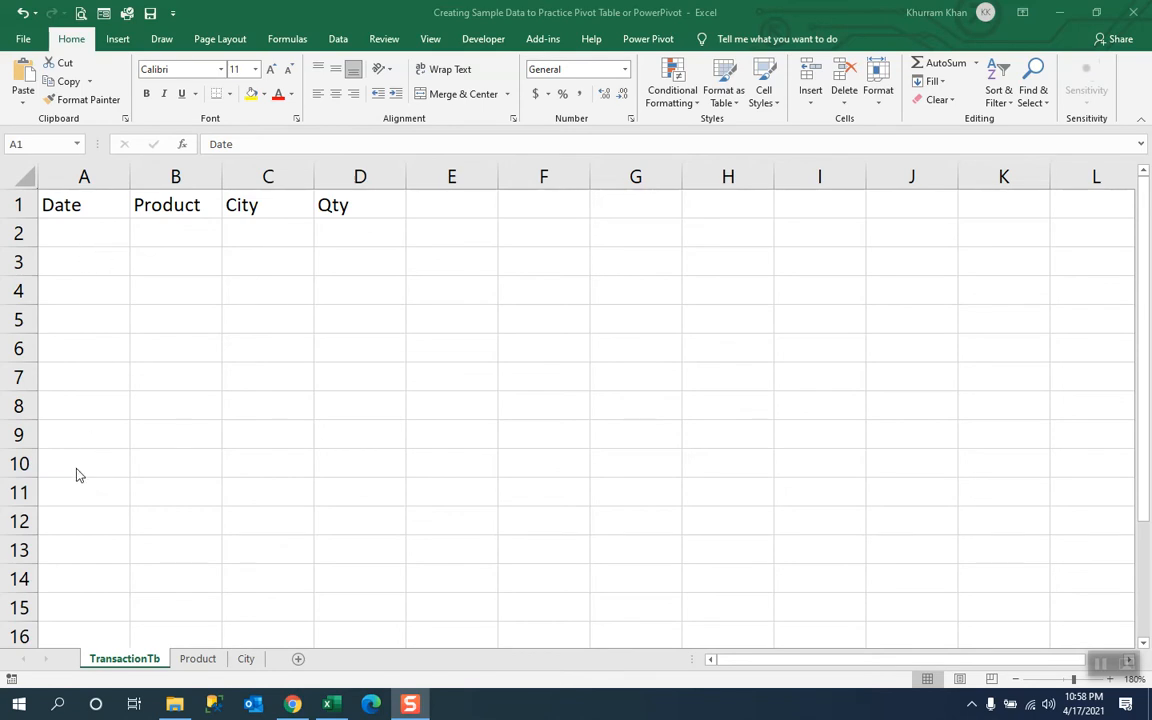
# Review the product names on the Product sheet and the city names on the City sheet, returning to TransactionTb.
pyautogui.click(200, 665)
pyautogui.click(198, 660)
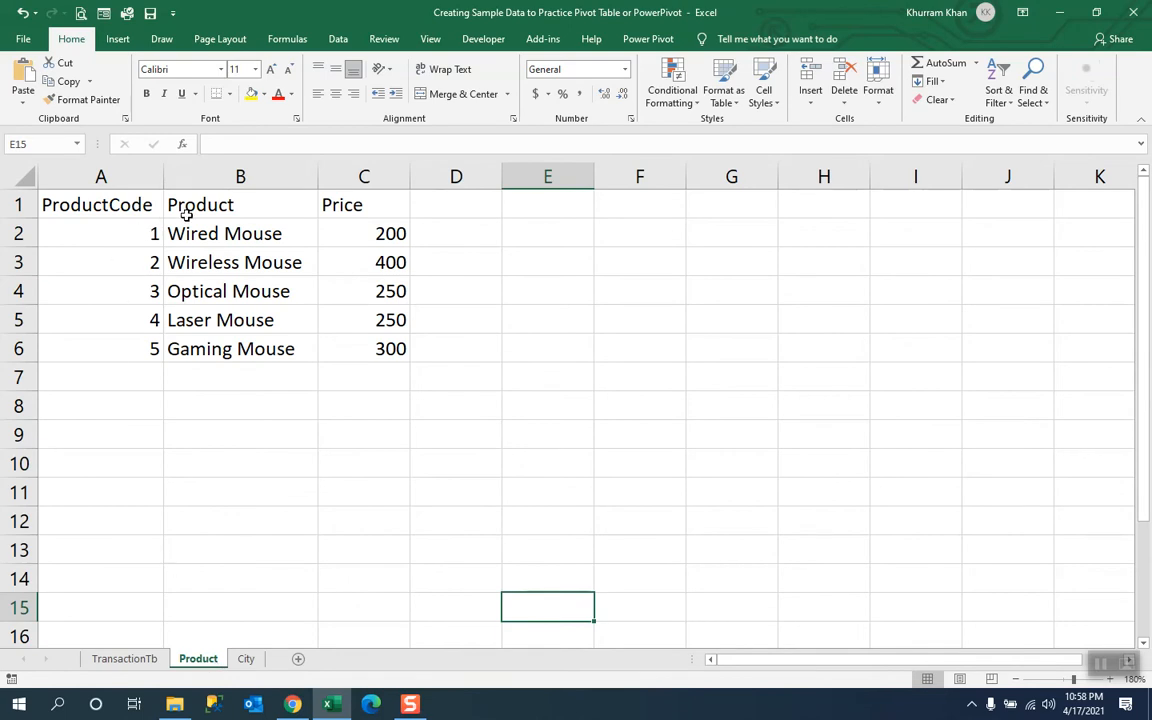
pyautogui.click(141, 658)
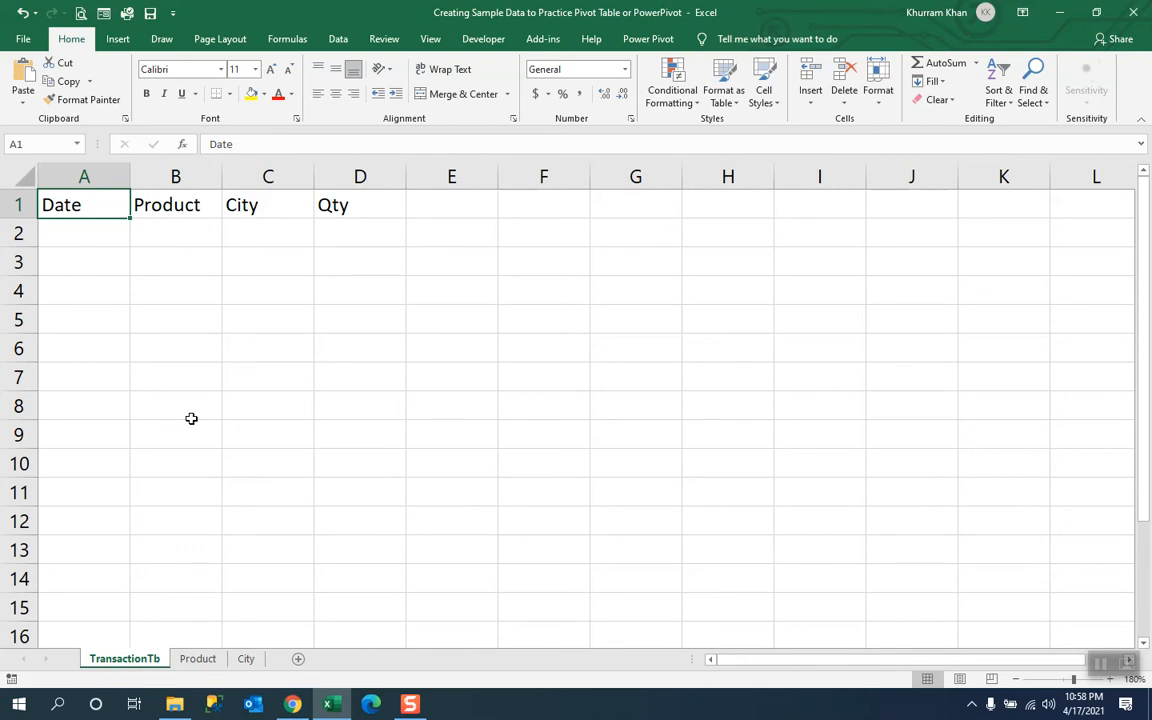
pyautogui.click(195, 660)
pyautogui.moveTo(219, 231); pyautogui.dragTo(222, 347)
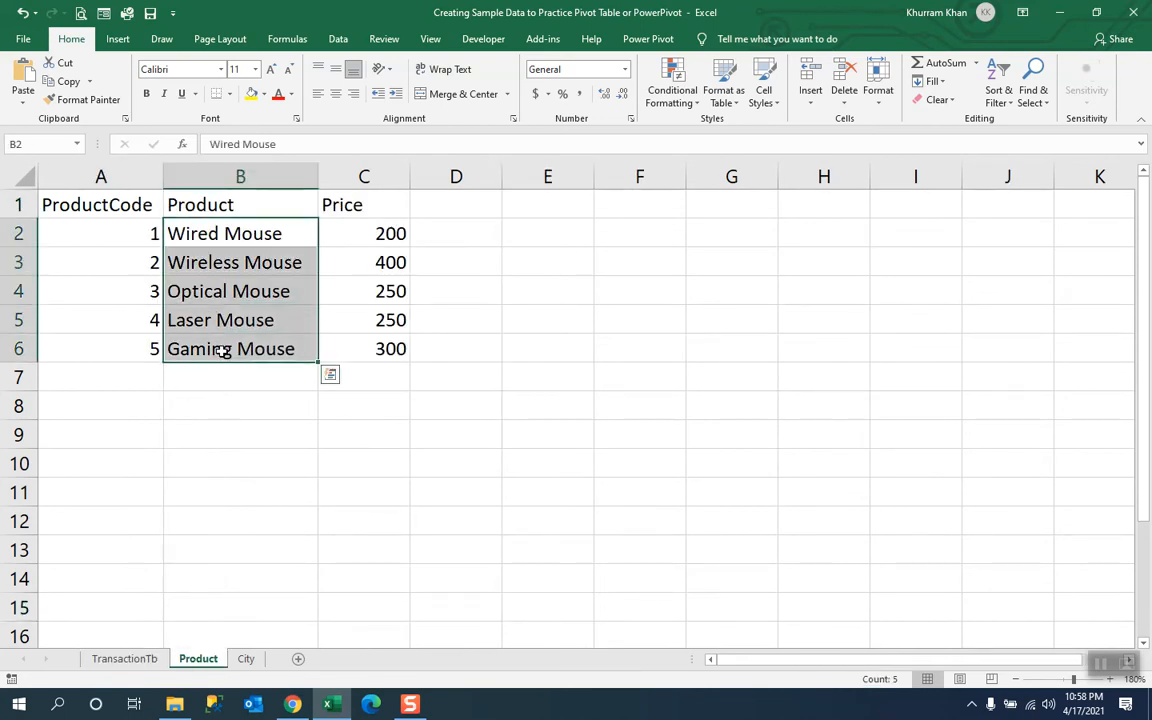
pyautogui.click(125, 659)
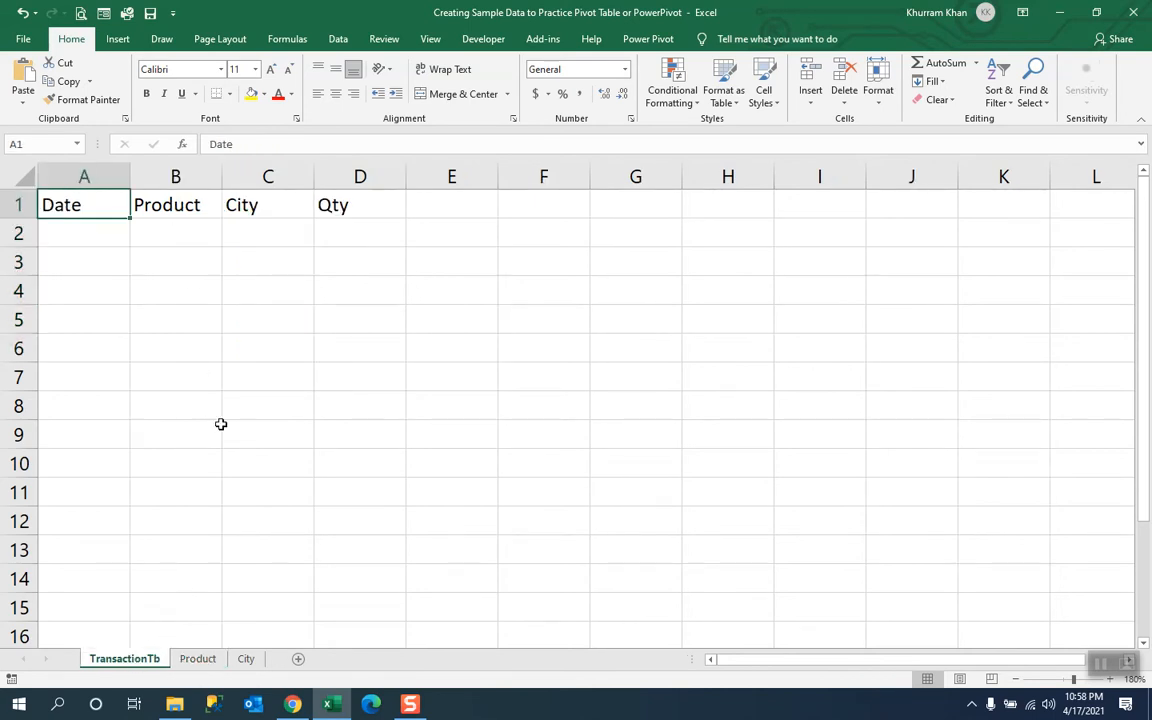
pyautogui.click(246, 660)
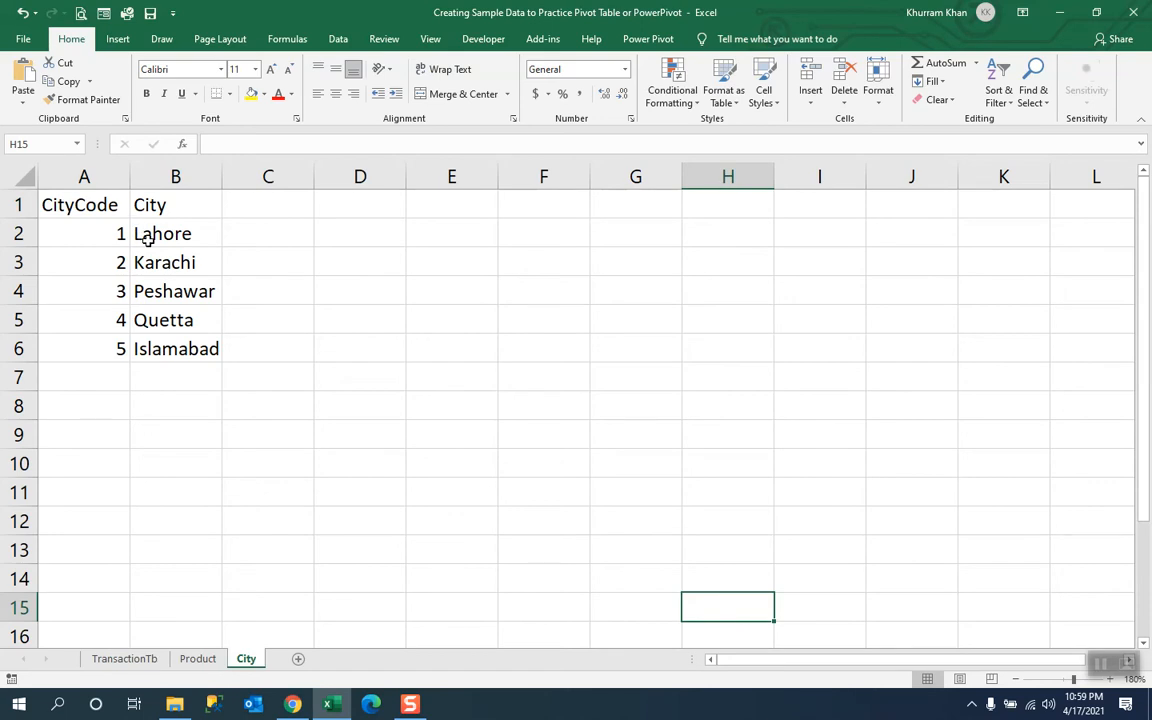
pyautogui.moveTo(157, 232); pyautogui.dragTo(159, 337)
pyautogui.click(140, 659)
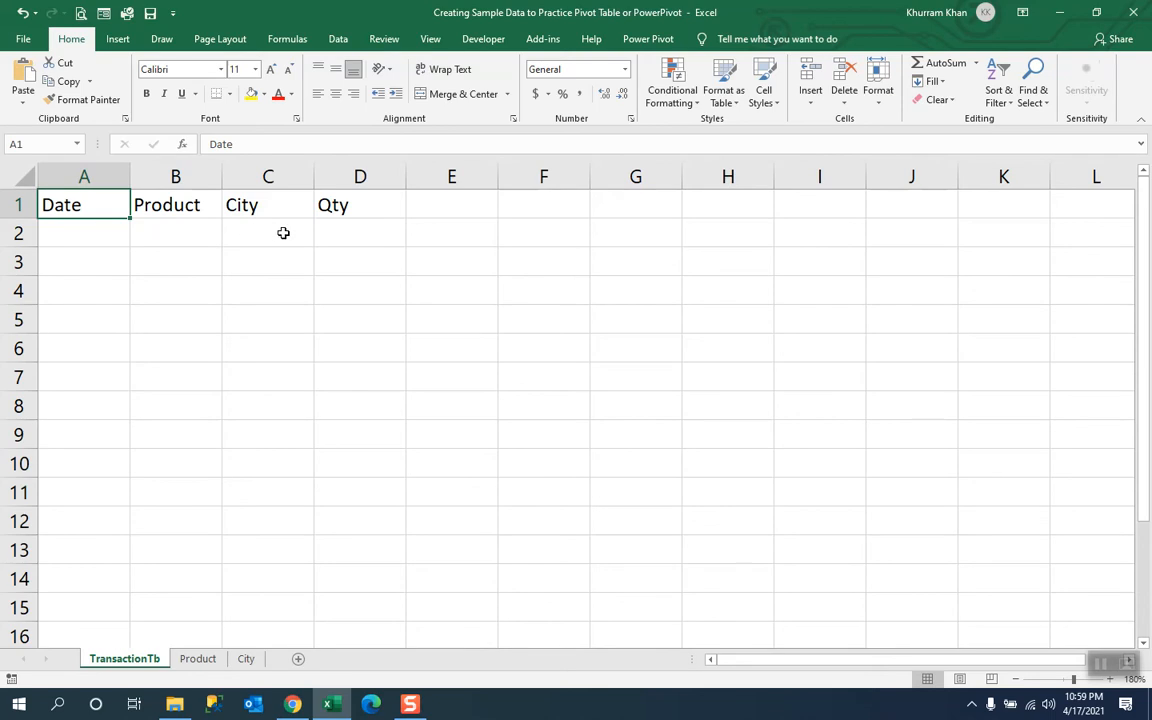
# Enter the date 01/01/2020 in cell A2 of the TransactionTb sheet.
pyautogui.click(88, 233)
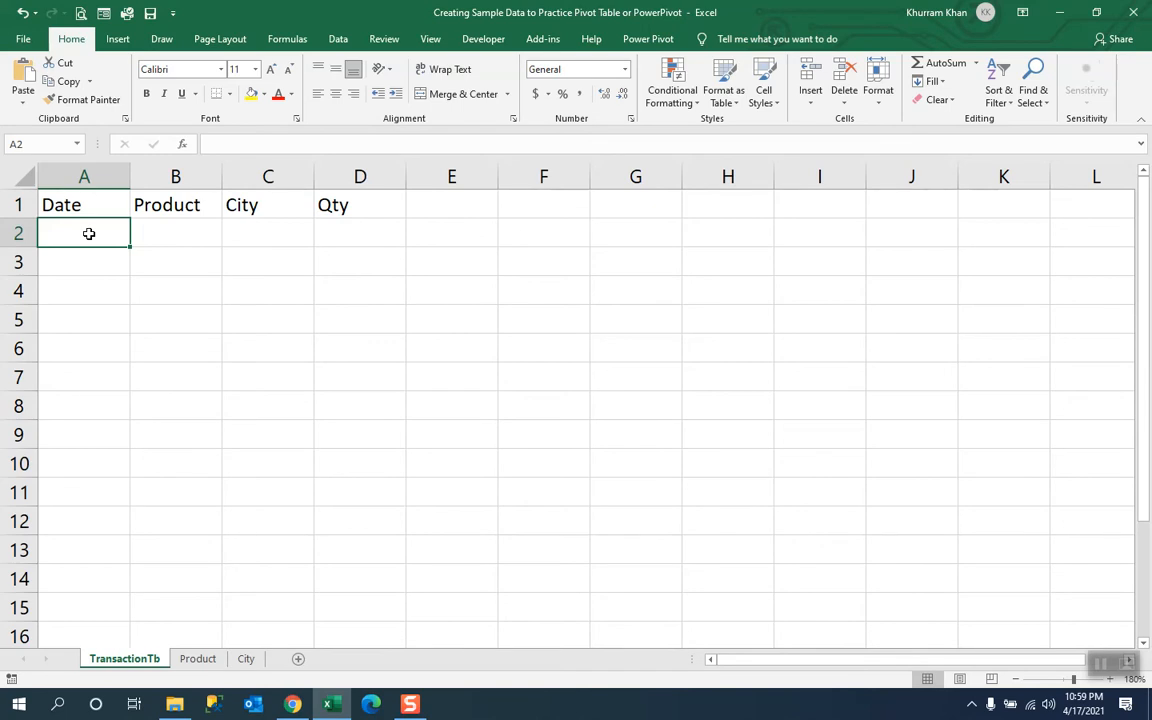
pyautogui.write('01')
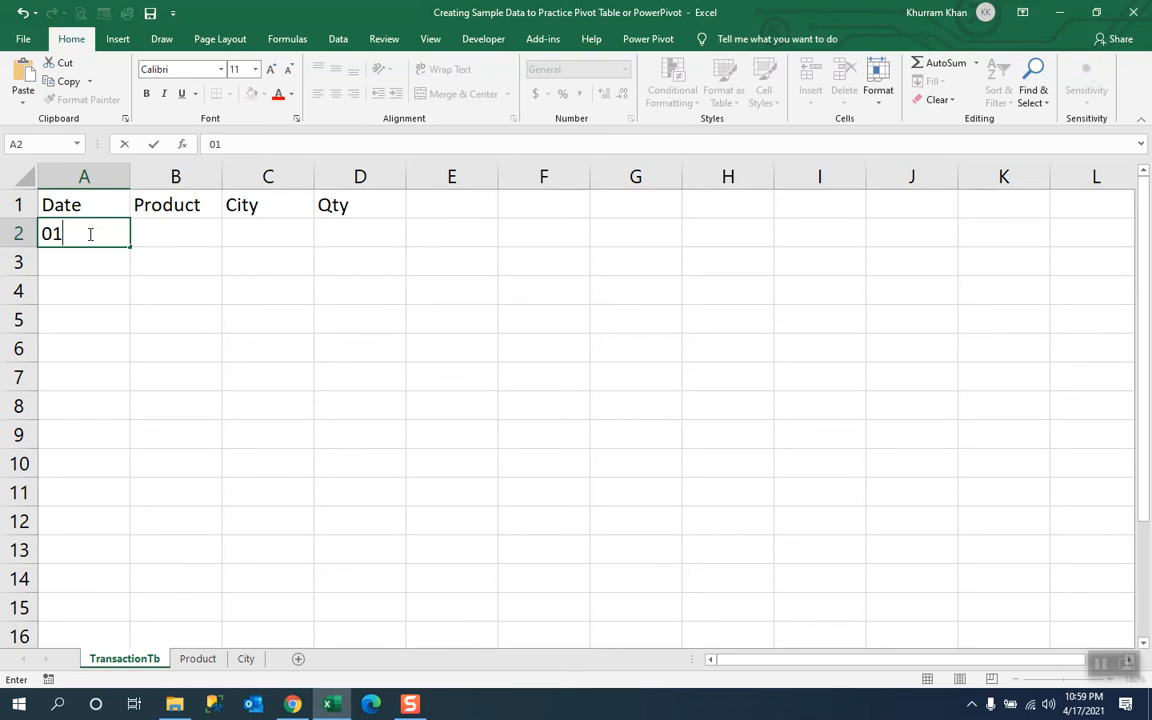
pyautogui.write('/01/20')
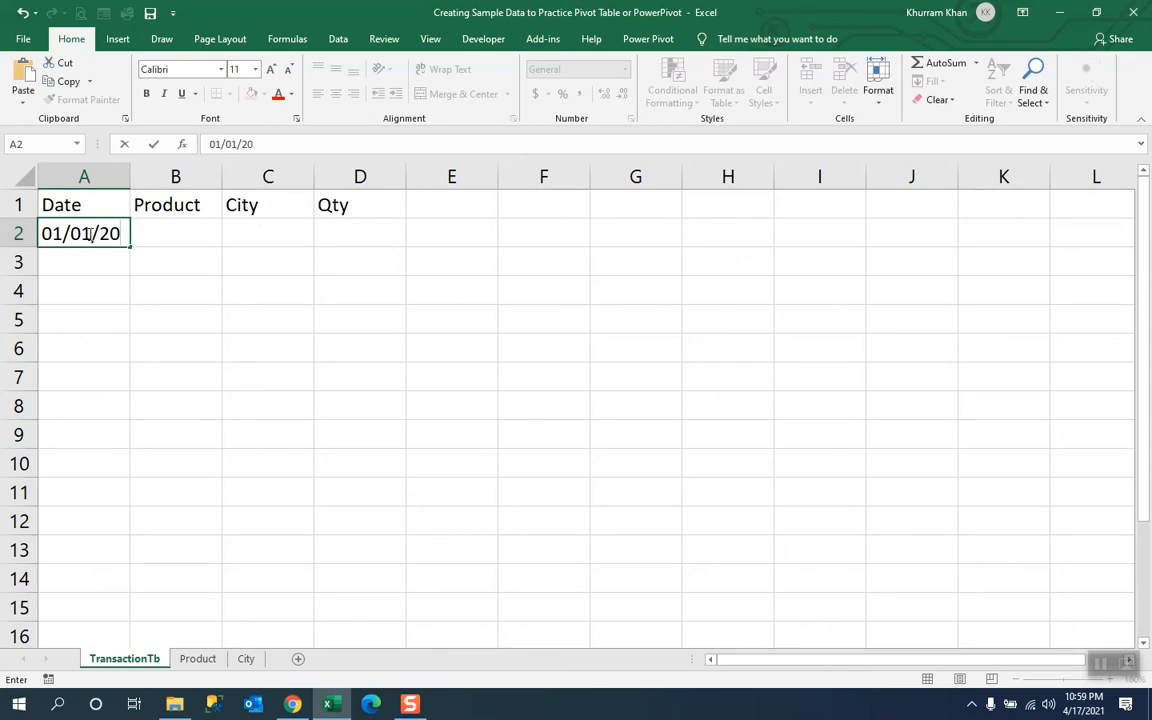
pyautogui.write('20')
pyautogui.press('Return')
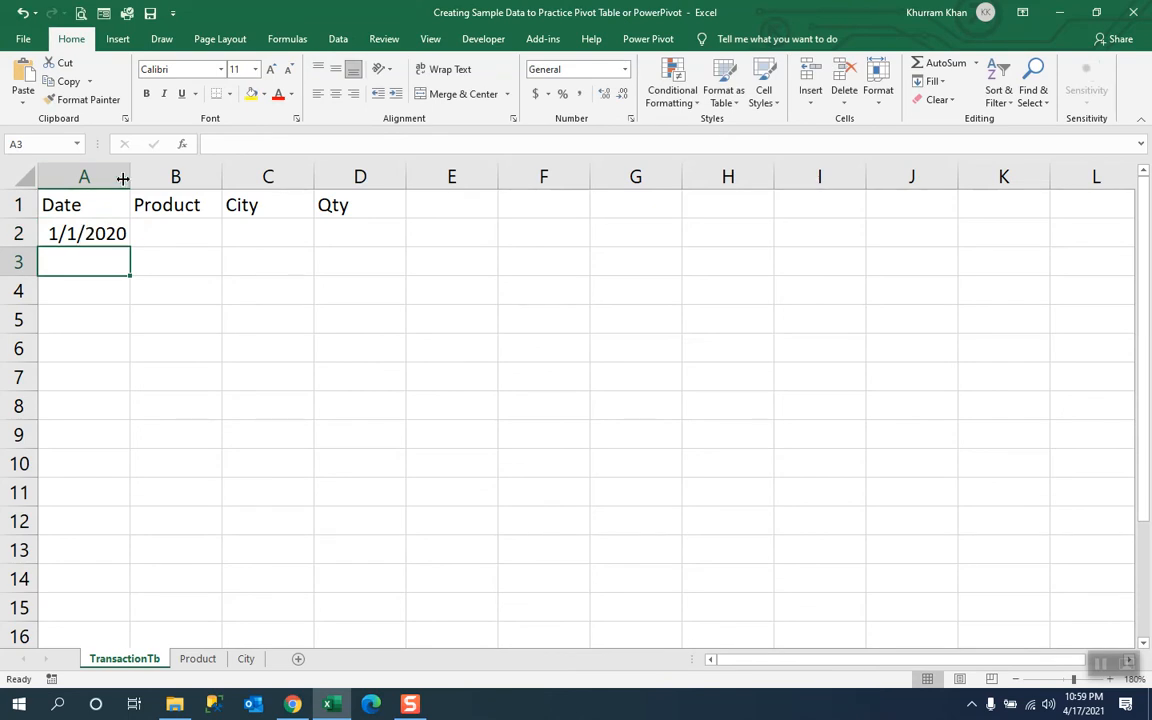
# Fill the Date column with weekdays only, from A2 down through A802, and autofit column A's width.
pyautogui.click(91, 235)
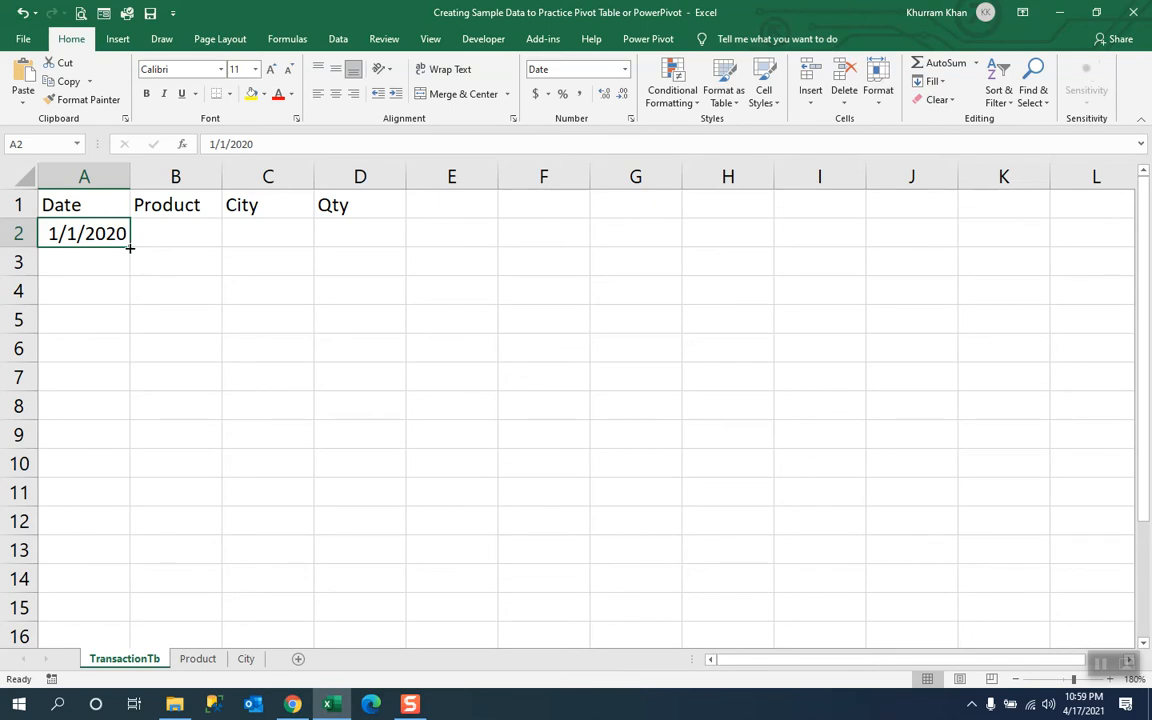
pyautogui.moveTo(130, 248); pyautogui.dragTo(114, 606)
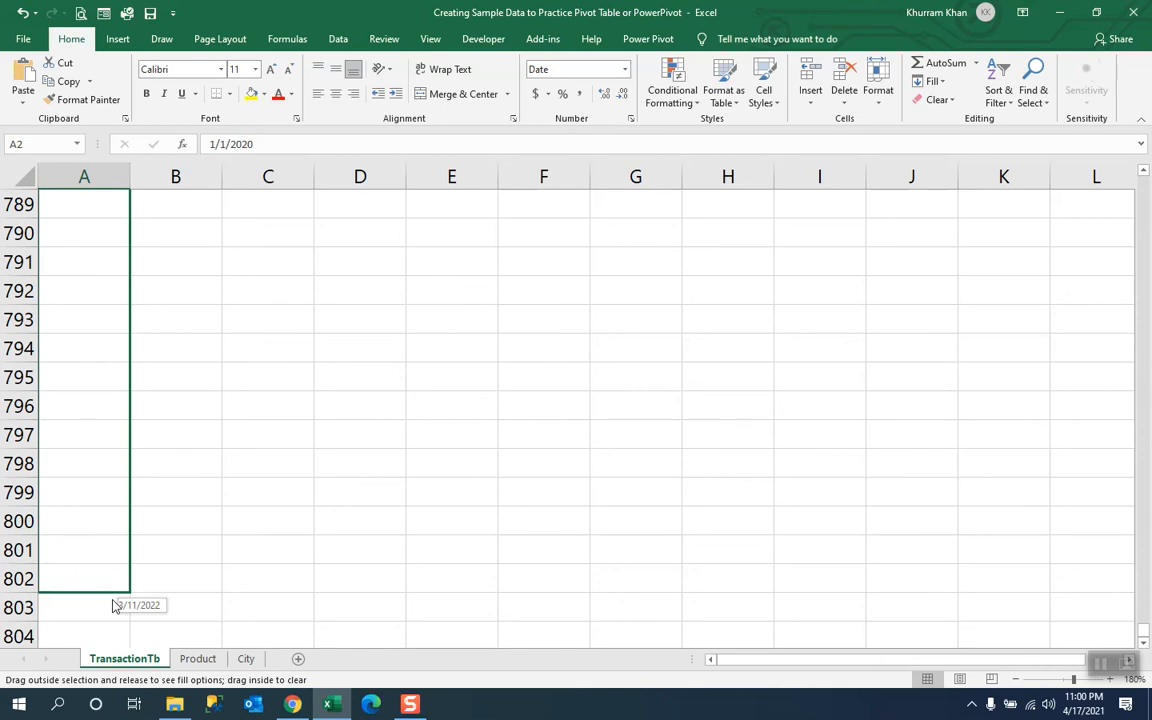
pyautogui.moveTo(113, 606); pyautogui.dragTo(116, 604)
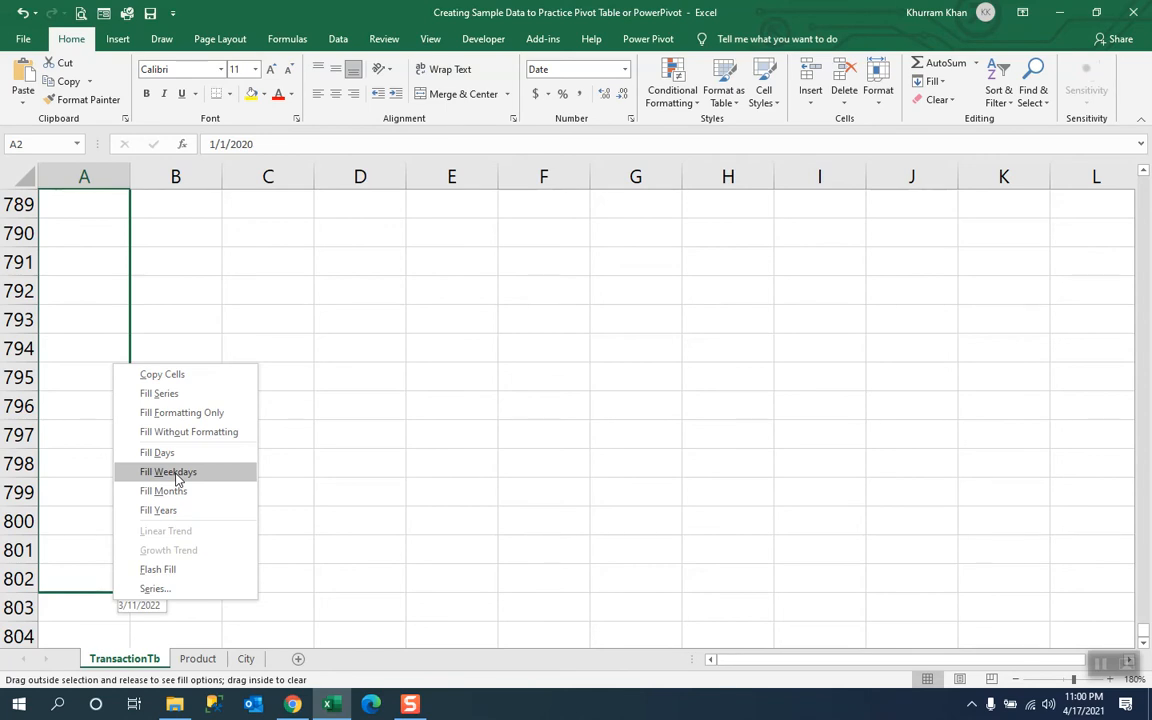
pyautogui.click(176, 477)
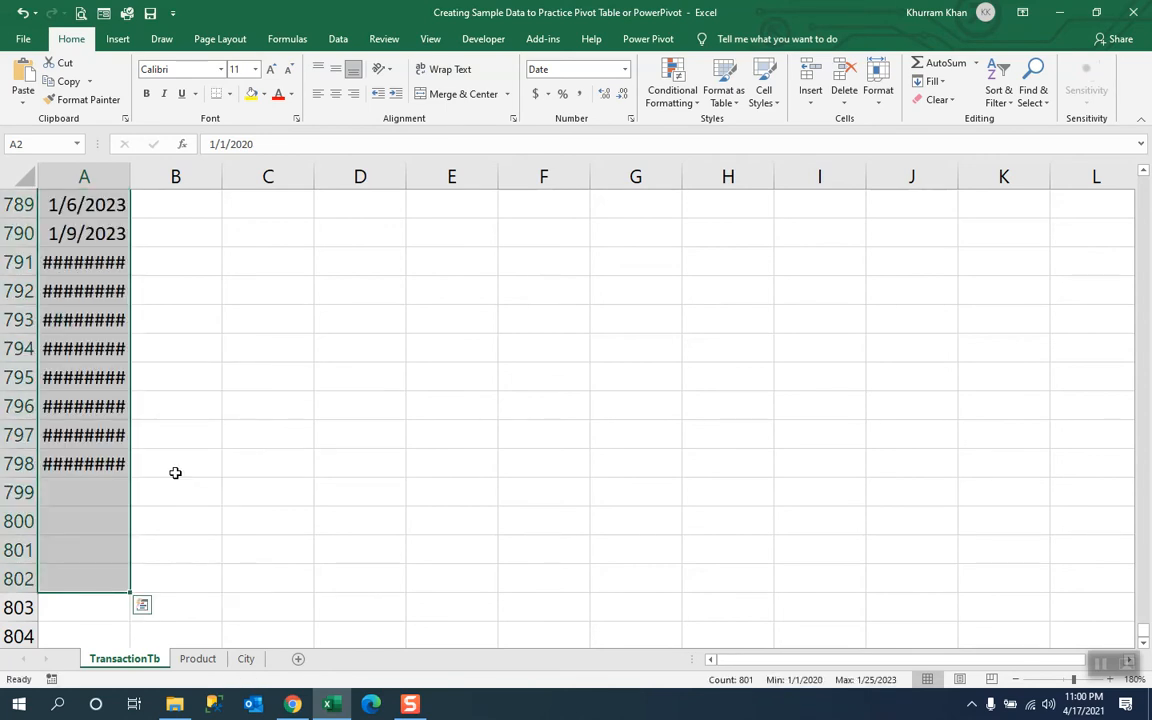
pyautogui.doubleClick(128, 175)
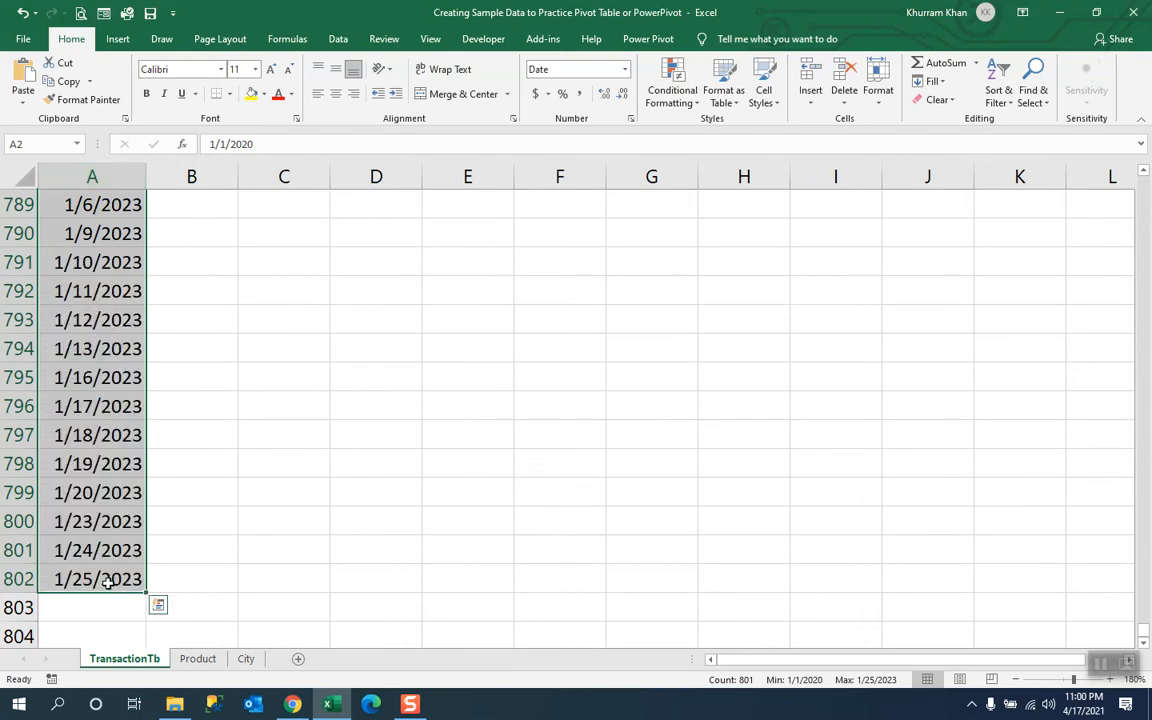
# Clear all dates from 1/3/2022 onward in column A, cells A525 through A802.
pyautogui.scroll(4, 107, 583)
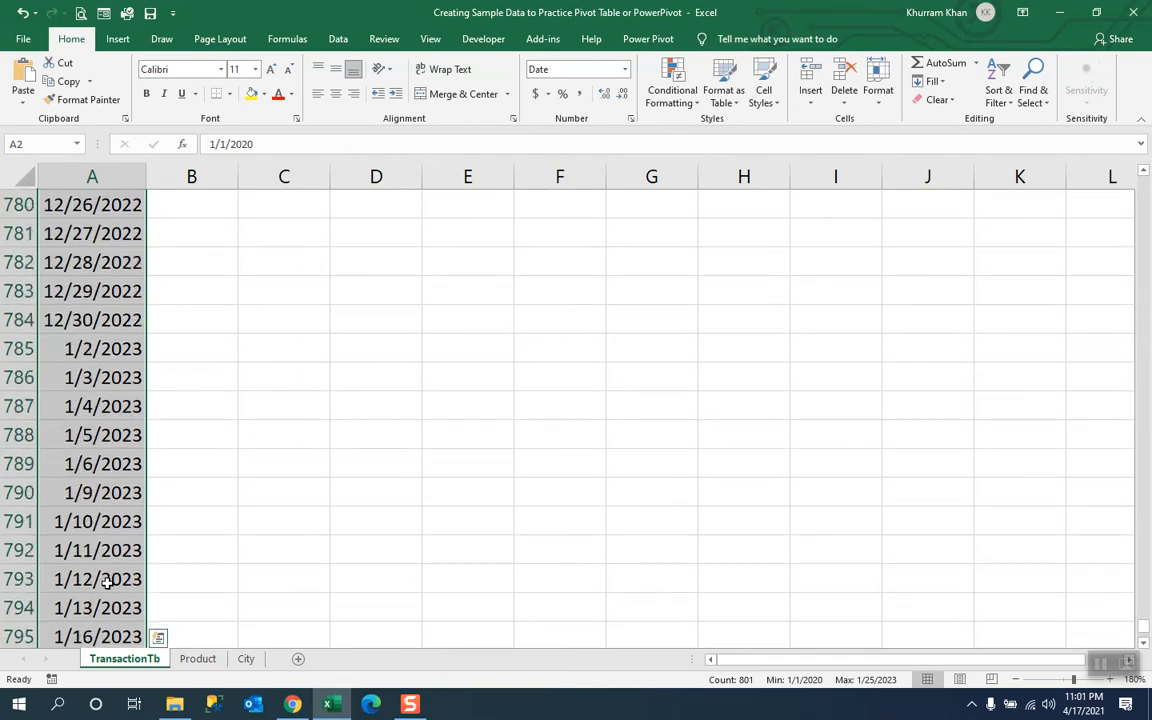
pyautogui.scroll(3, 107, 583)
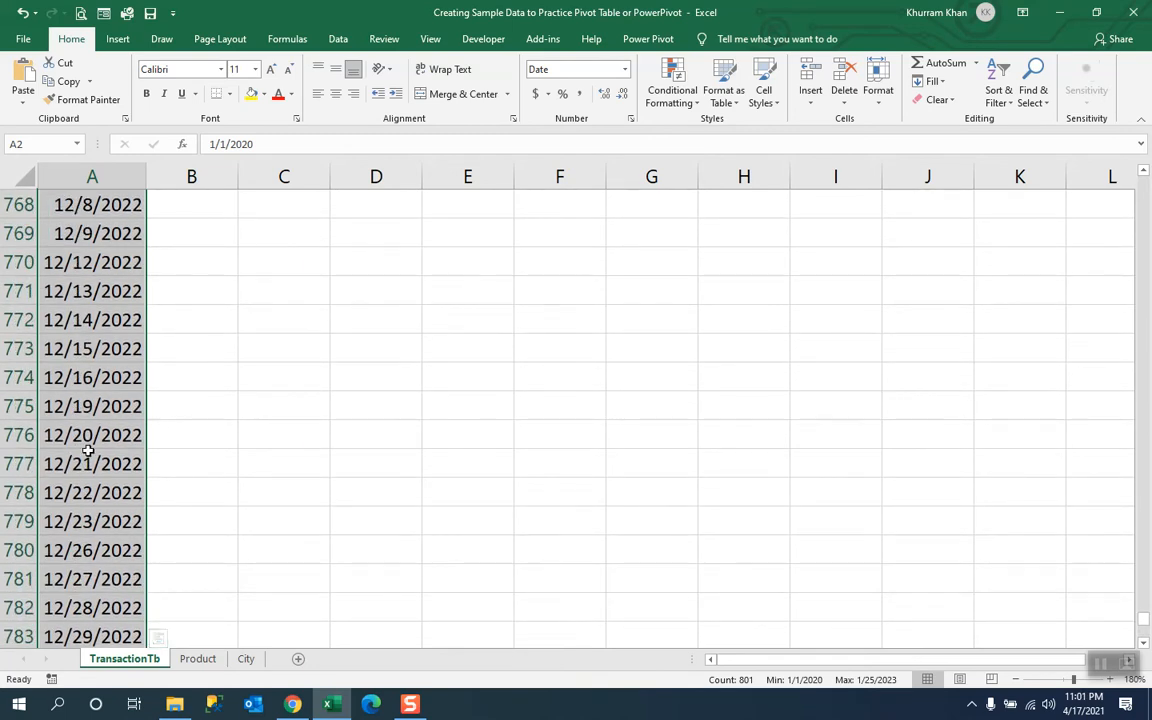
pyautogui.click(90, 458)
pyautogui.press('Up')
pyautogui.press('Up')
pyautogui.press('Up')
pyautogui.press('Up')
pyautogui.press('Up')
pyautogui.press('Up')
pyautogui.press('Up')
pyautogui.press('Up')
pyautogui.press('Up')
pyautogui.press('Up')
pyautogui.press('Up')
pyautogui.press('Up')
pyautogui.press('Up')
pyautogui.press('Up')
pyautogui.press('Up')
pyautogui.press('Up')
pyautogui.press('Up')
pyautogui.press('Up')
pyautogui.press('Up')
pyautogui.press('Up')
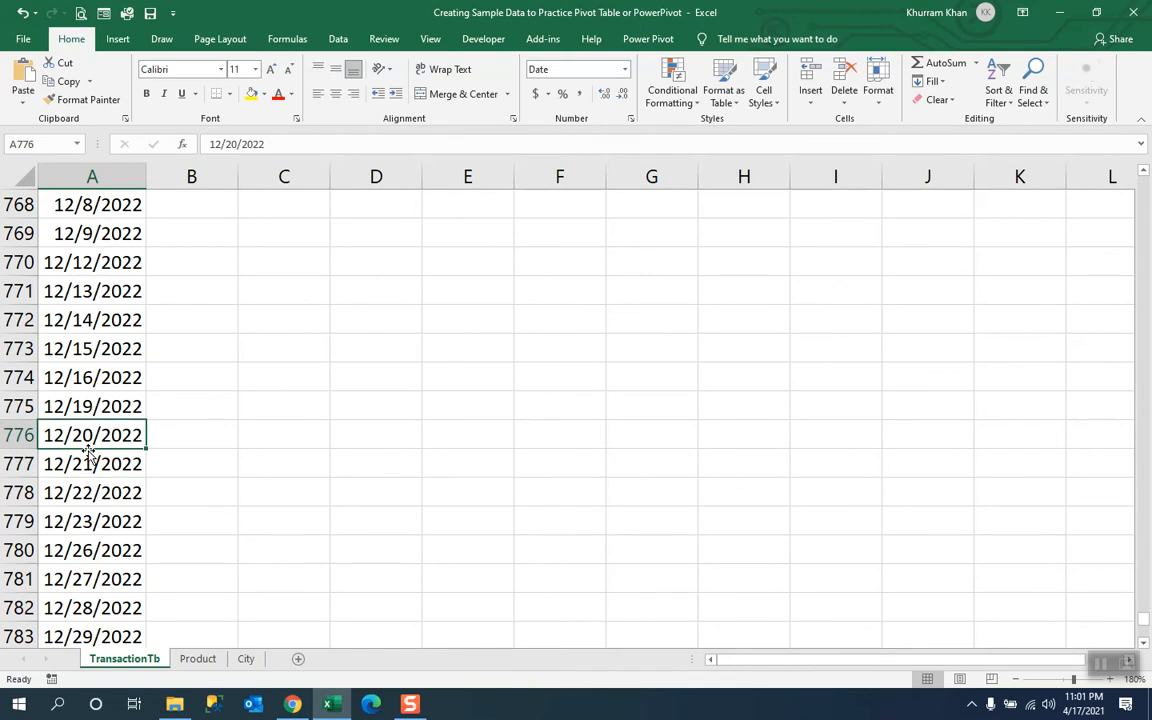
pyautogui.press('Up')
pyautogui.press('Up')
pyautogui.press('Up')
pyautogui.press('Up')
pyautogui.press('Up')
pyautogui.press('Up')
pyautogui.press('Up')
pyautogui.press('Up')
pyautogui.press('Up')
pyautogui.press('Up')
pyautogui.press('Up')
pyautogui.press('Up')
pyautogui.press('Up')
pyautogui.press('Up')
pyautogui.press('Up')
pyautogui.press('Up')
pyautogui.press('Up')
pyautogui.press('Up')
pyautogui.press('Up')
pyautogui.press('Up')
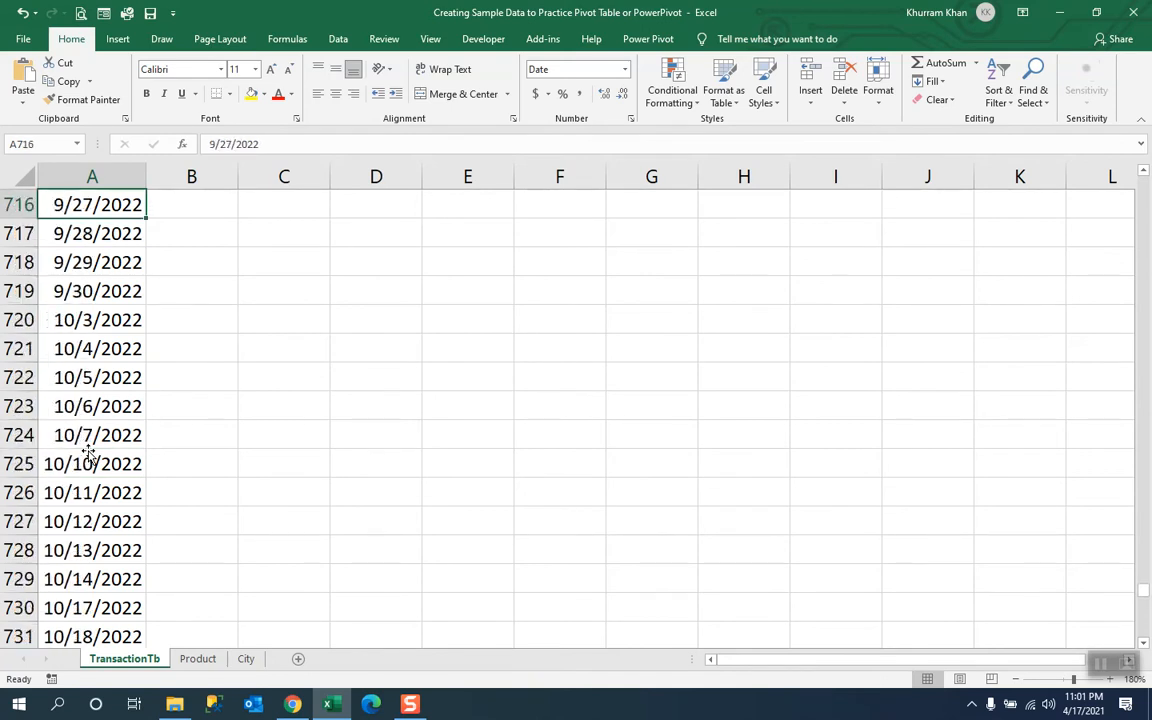
pyautogui.press('Up')
pyautogui.press('Up')
pyautogui.press('Up')
pyautogui.press('Up')
pyautogui.press('Up')
pyautogui.press('Up')
pyautogui.press('Up')
pyautogui.press('Up')
pyautogui.press('Up')
pyautogui.press('Up')
pyautogui.press('Up')
pyautogui.press('Up')
pyautogui.press('Up')
pyautogui.press('Up')
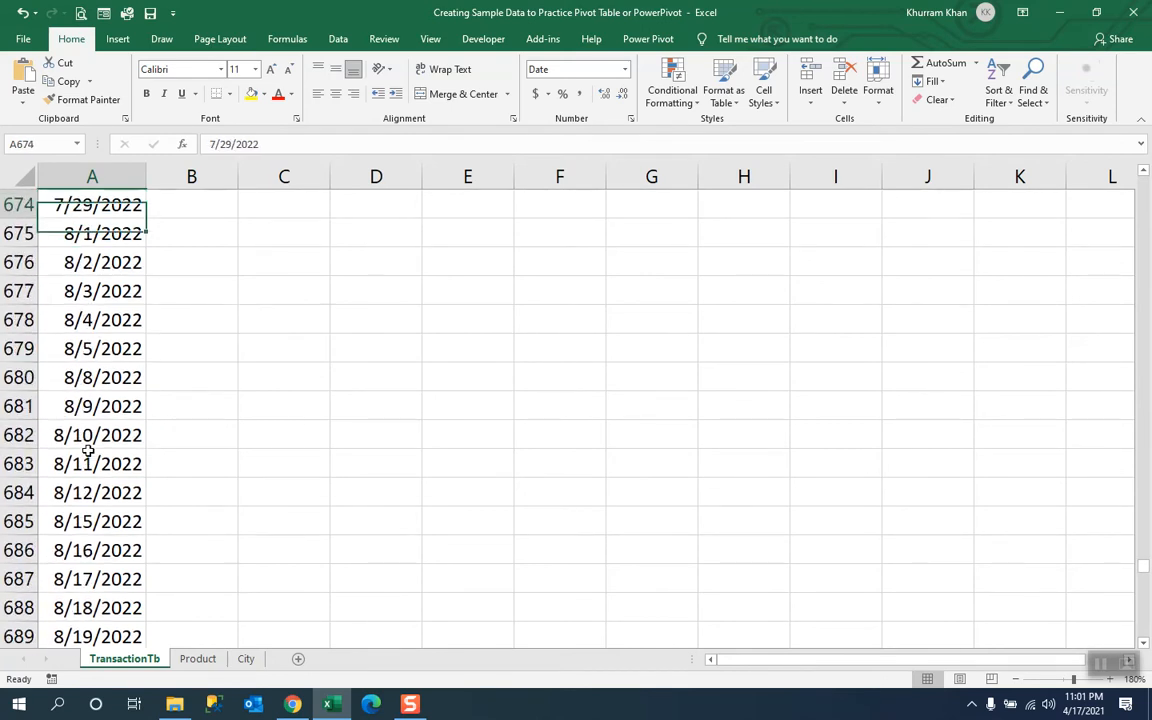
pyautogui.press('Up')
pyautogui.press('Up')
pyautogui.press('Up')
pyautogui.press('Up')
pyautogui.press('Up')
pyautogui.press('Up')
pyautogui.press('Up')
pyautogui.press('Up')
pyautogui.press('Up')
pyautogui.press('Up')
pyautogui.press('Up')
pyautogui.press('Up')
pyautogui.press('Up')
pyautogui.press('Up')
pyautogui.press('Up')
pyautogui.press('Up')
pyautogui.press('Up')
pyautogui.press('Up')
pyautogui.press('Up')
pyautogui.press('Up')
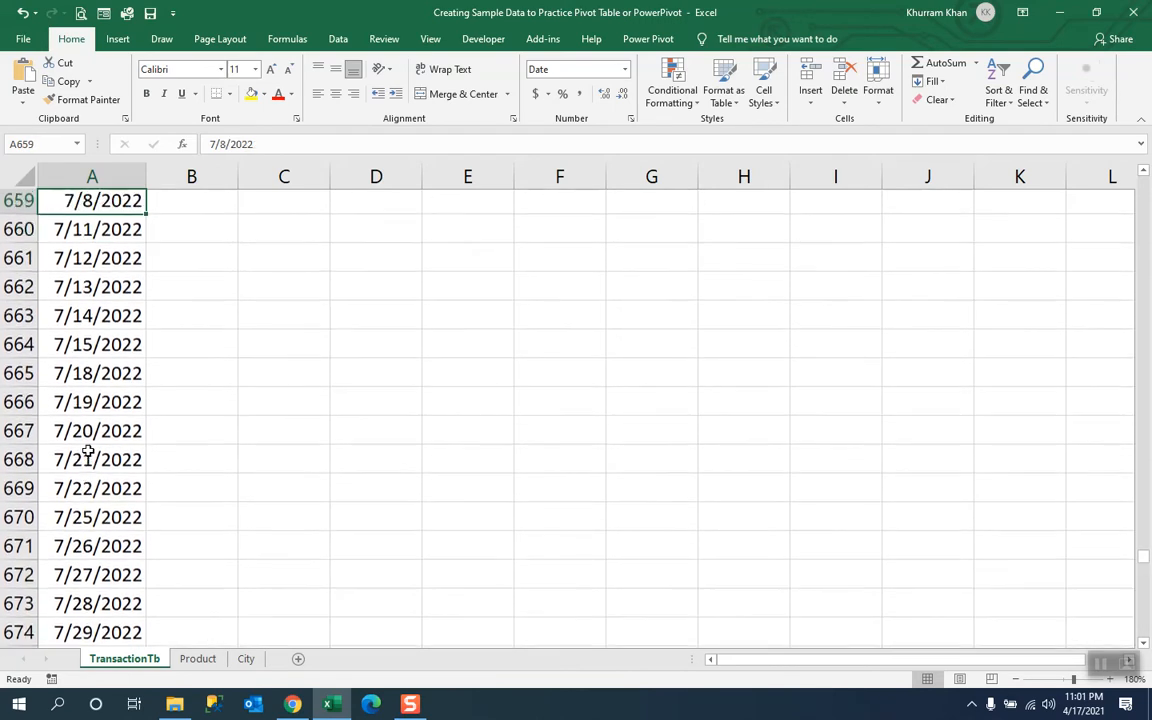
pyautogui.press('Up')
pyautogui.press('Up')
pyautogui.press('Up')
pyautogui.press('Up')
pyautogui.press('Up')
pyautogui.press('Up')
pyautogui.press('Up')
pyautogui.press('Up')
pyautogui.press('Up')
pyautogui.press('Up')
pyautogui.press('Up')
pyautogui.press('Up')
pyautogui.press('Up')
pyautogui.press('Up')
pyautogui.press('Up')
pyautogui.press('Up')
pyautogui.press('Up')
pyautogui.press('Up')
pyautogui.press('Up')
pyautogui.press('Up')
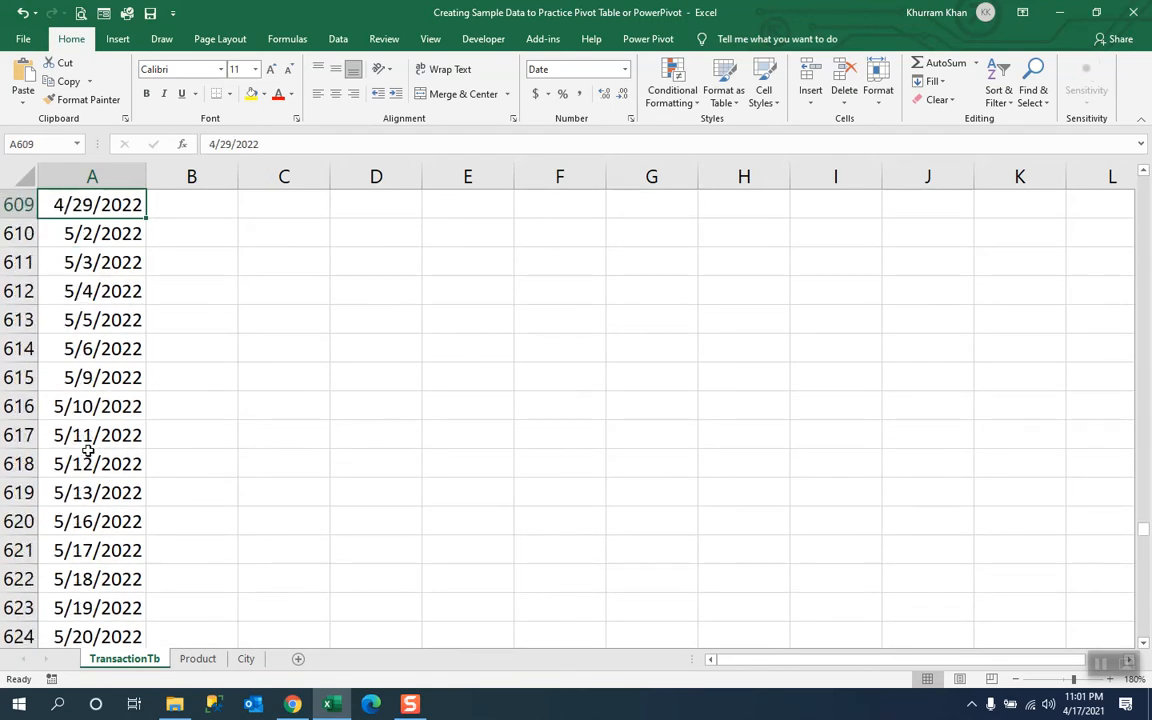
pyautogui.press('Up')
pyautogui.press('Up')
pyautogui.press('Up')
pyautogui.press('Up')
pyautogui.press('Up')
pyautogui.press('Up')
pyautogui.press('Up')
pyautogui.press('Up')
pyautogui.press('Up')
pyautogui.press('Up')
pyautogui.press('Up')
pyautogui.press('Up')
pyautogui.press('Up')
pyautogui.press('Up')
pyautogui.press('Up')
pyautogui.press('Up')
pyautogui.press('Up')
pyautogui.press('Up')
pyautogui.press('Up')
pyautogui.press('Up')
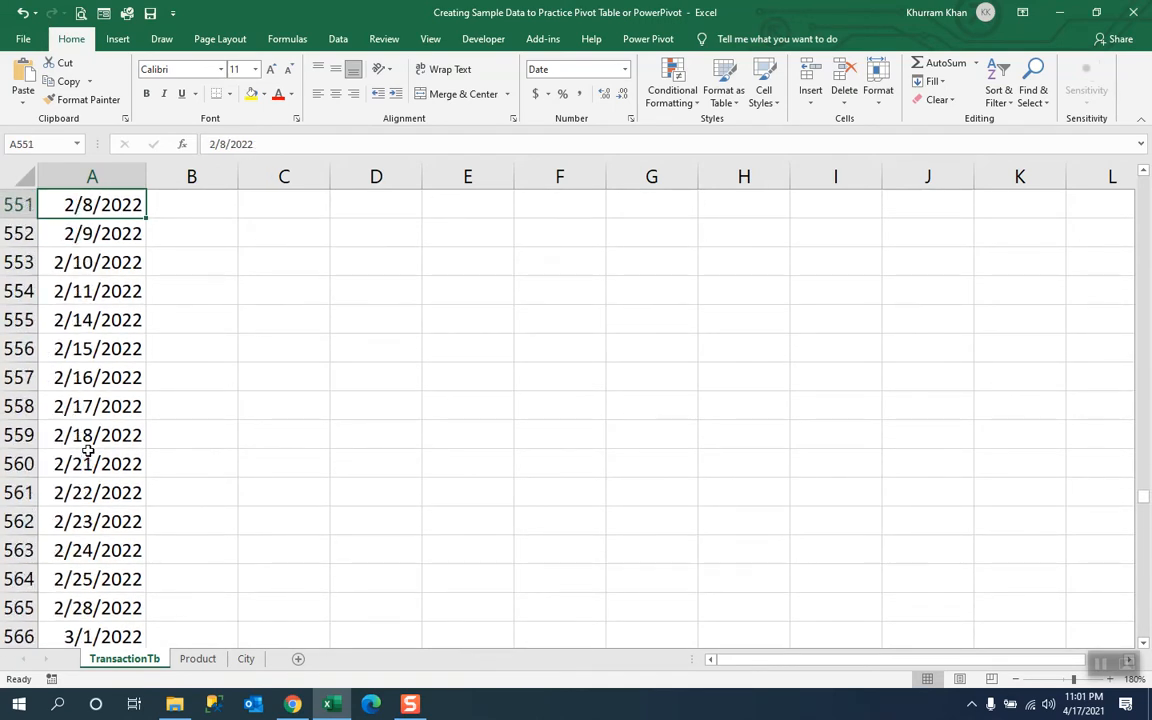
pyautogui.press('Up')
pyautogui.press('Up')
pyautogui.press('Up')
pyautogui.press('Up')
pyautogui.press('Up')
pyautogui.press('Up')
pyautogui.press('Up')
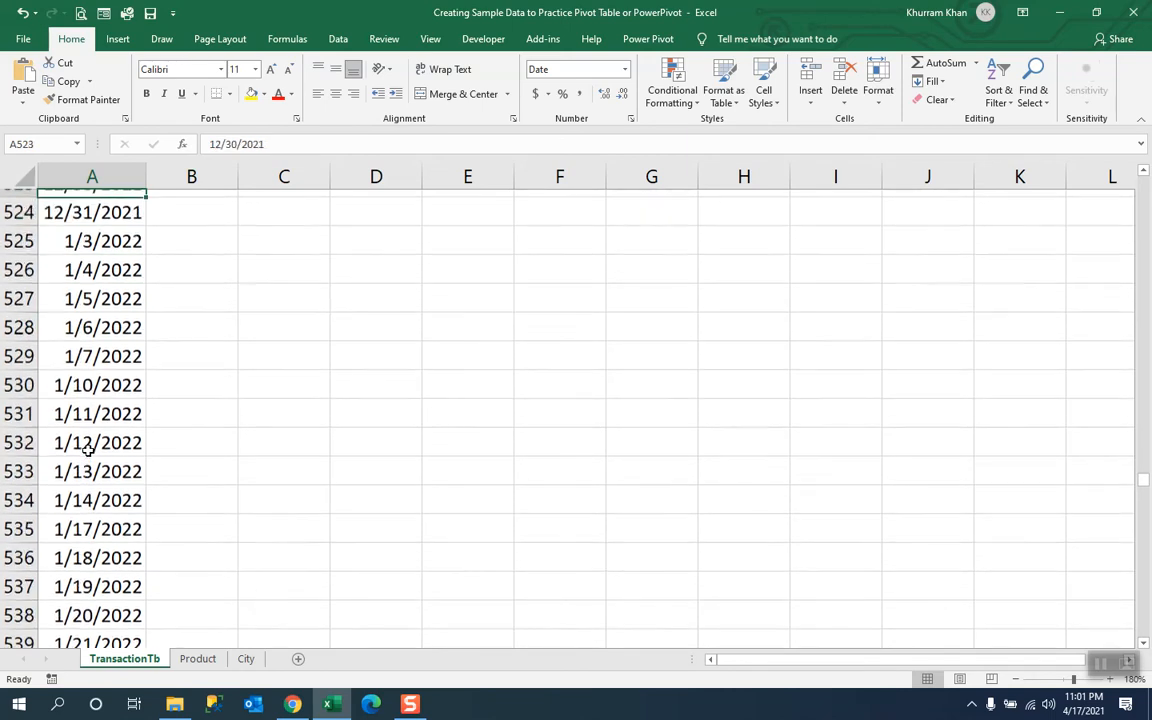
pyautogui.press('Down')
pyautogui.press('Down')
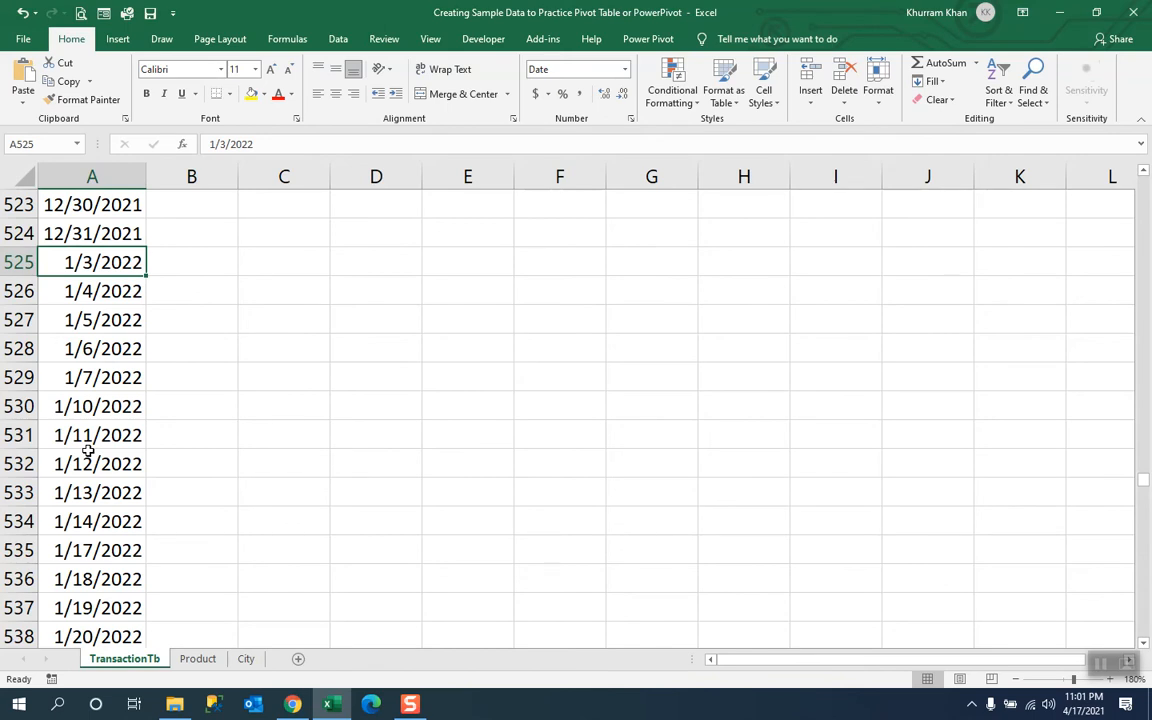
pyautogui.hotkey('ctrl', 'shift', 'Down')
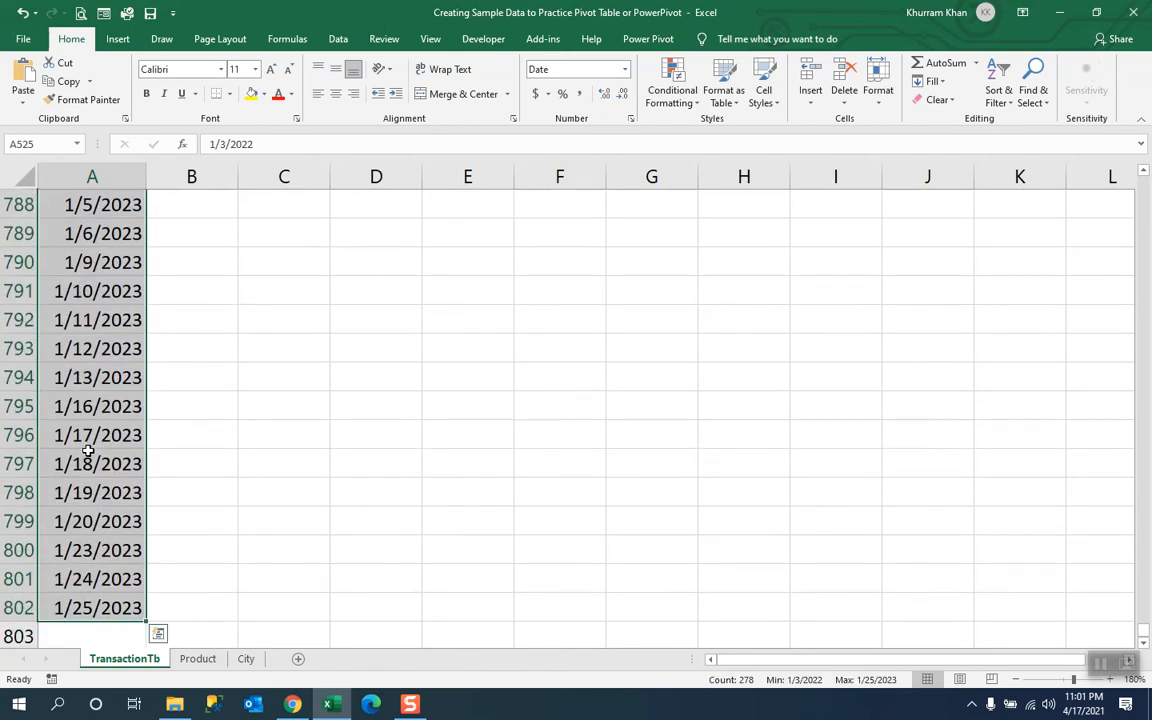
pyautogui.press('Delete')
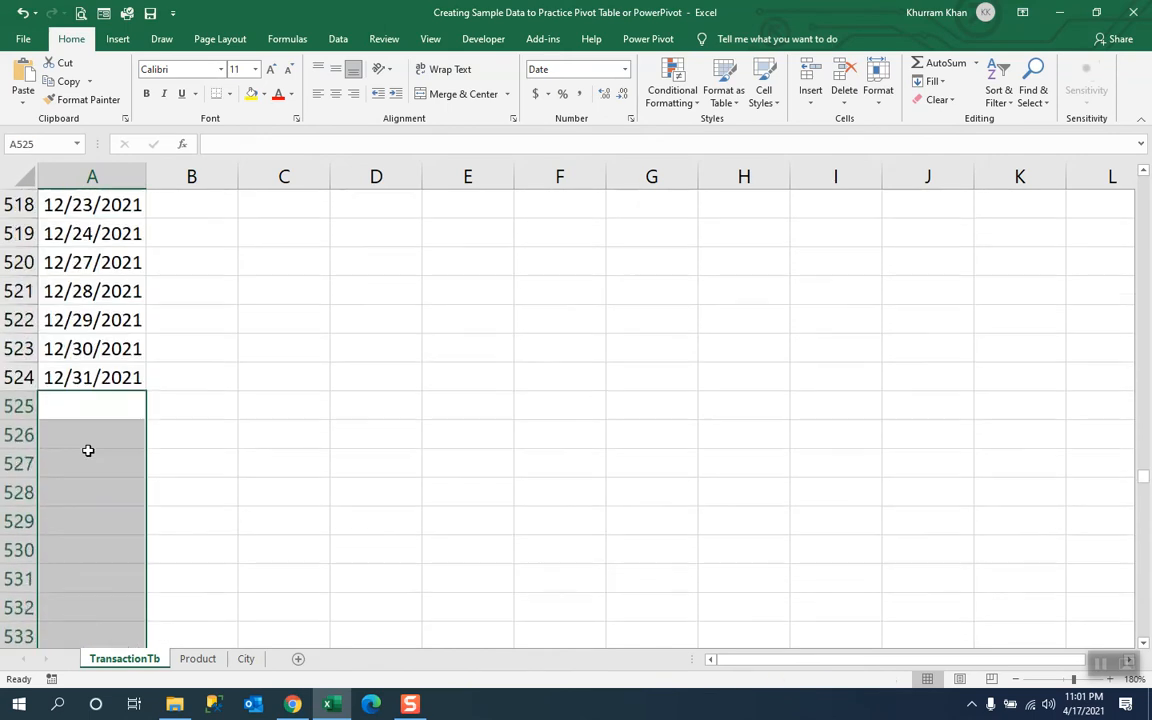
pyautogui.doubleClick(92, 378)
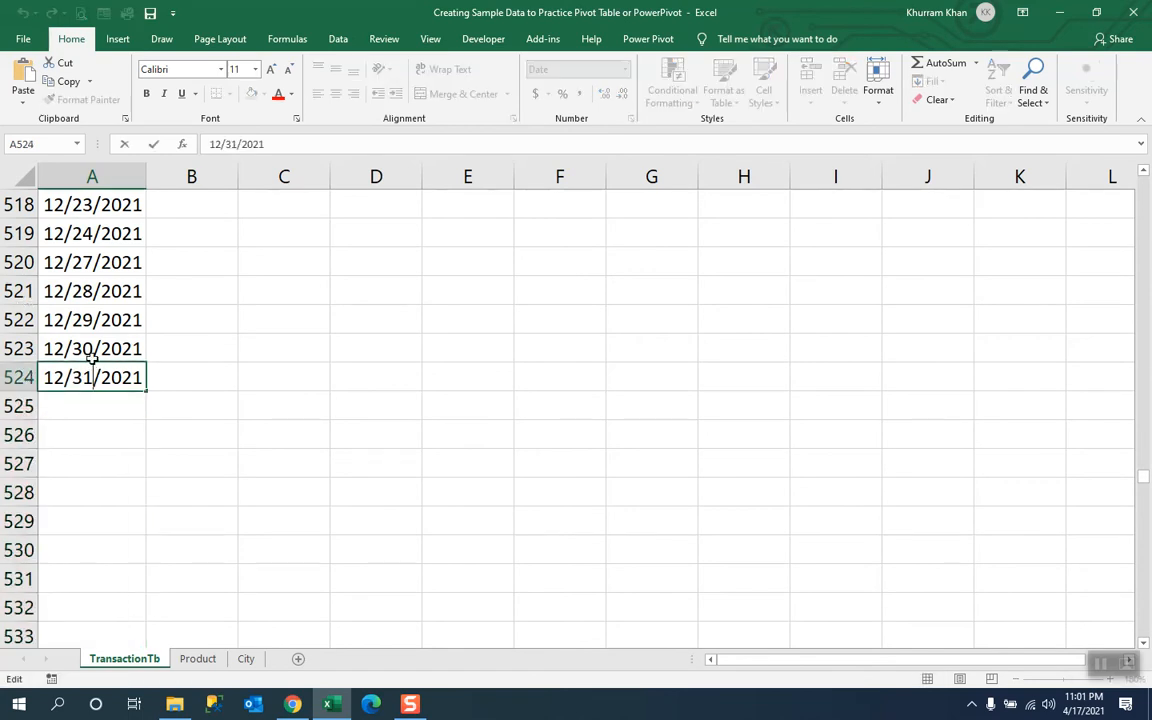
pyautogui.click(160, 424)
pyautogui.click(118, 370)
# Enter the test formula =RANDBETWEEN(1,5) in the empty cell F2 of the TransactionTb sheet.
pyautogui.hotkey('ctrl', 'Home')
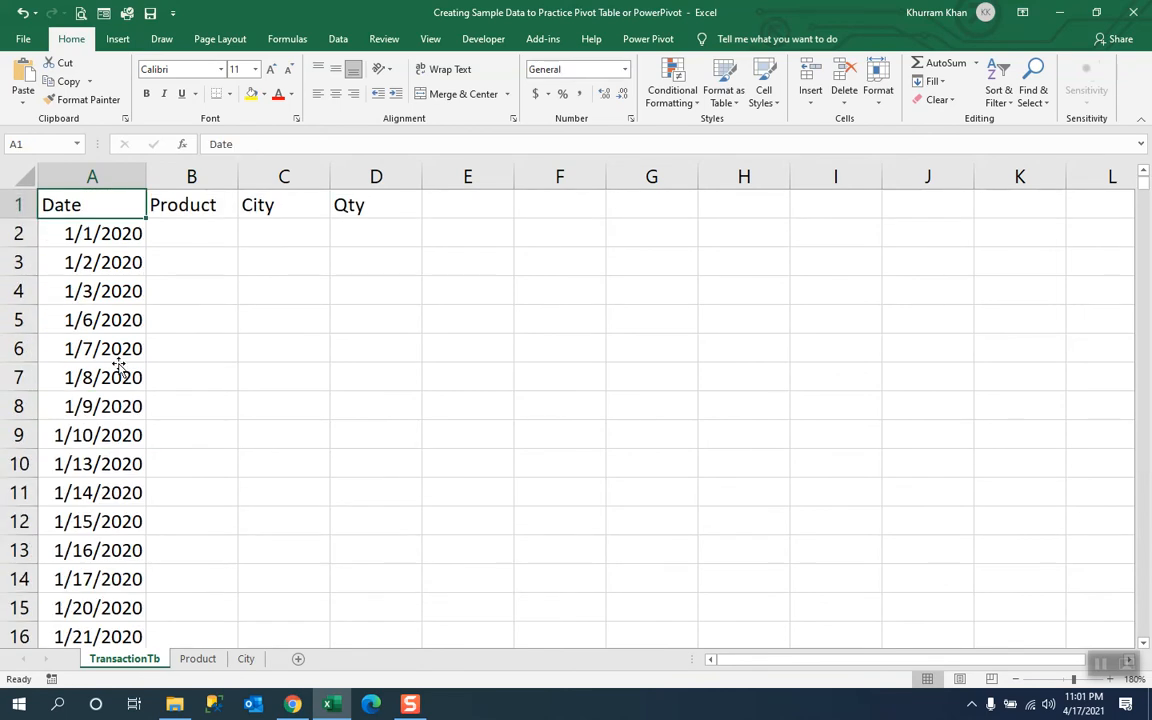
pyautogui.click(185, 231)
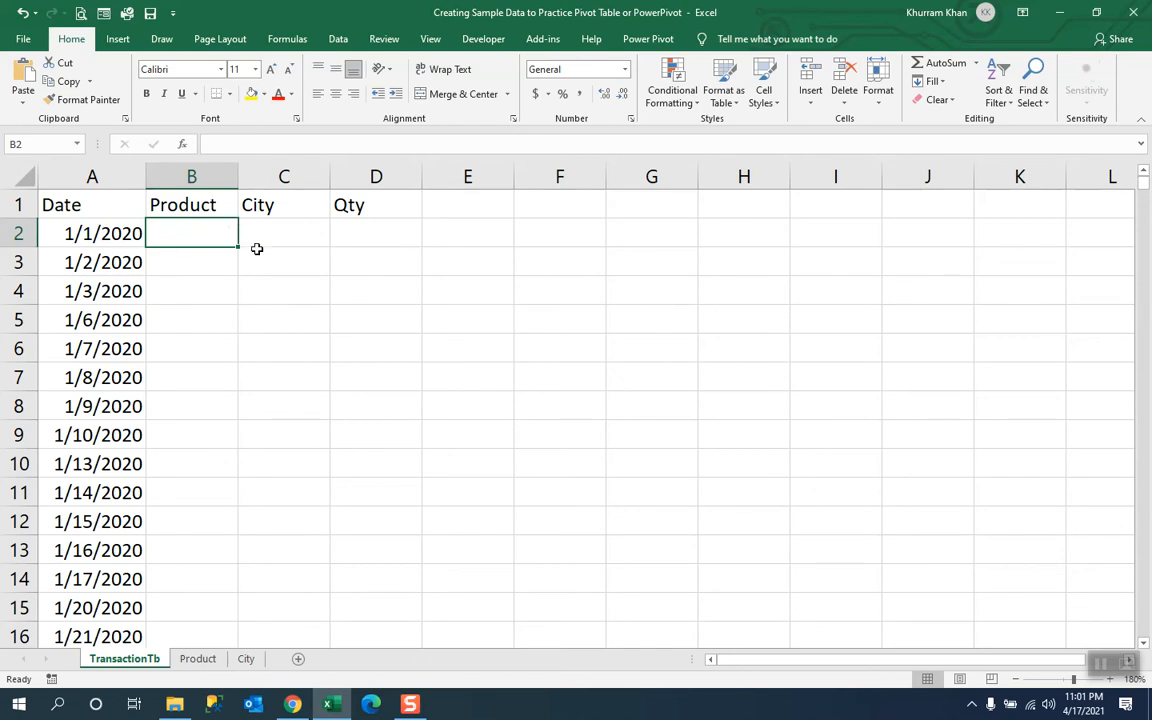
pyautogui.click(588, 232)
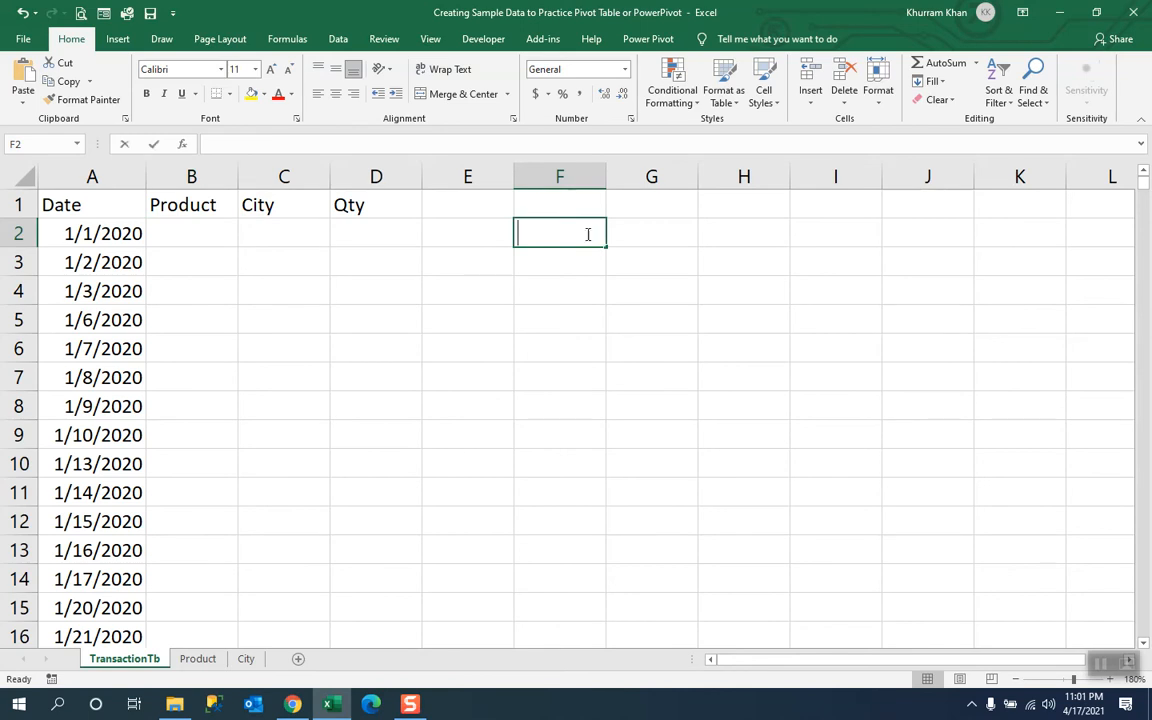
pyautogui.write('=ra')
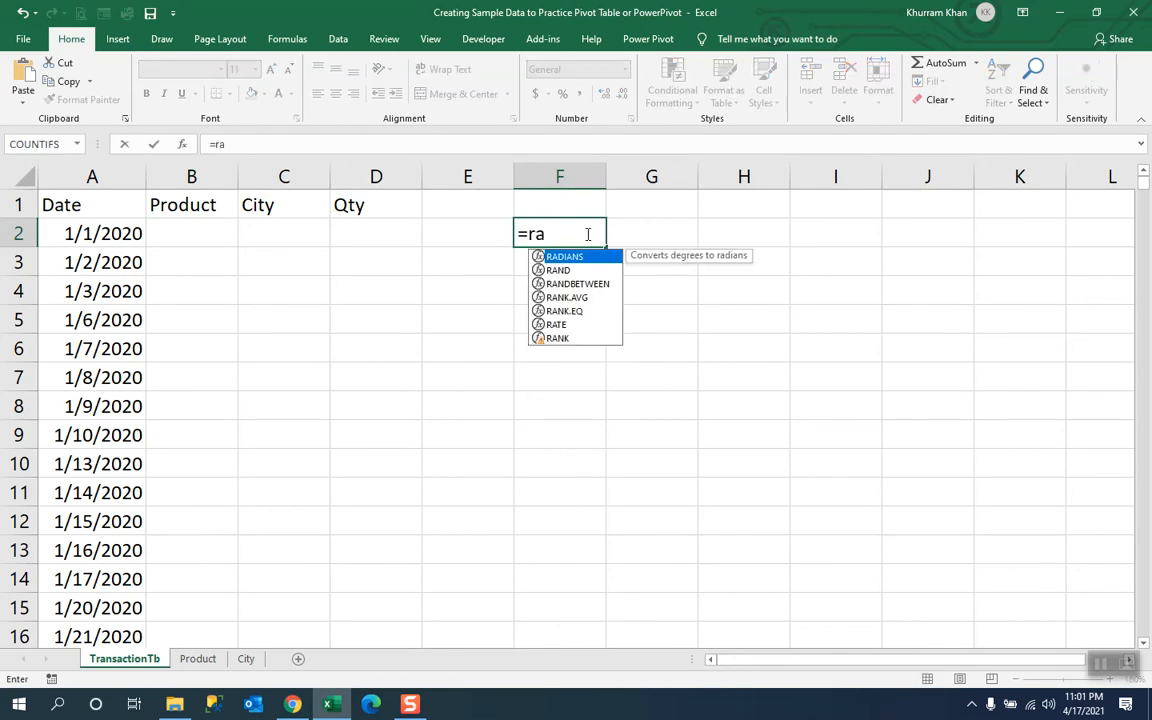
pyautogui.write('nd')
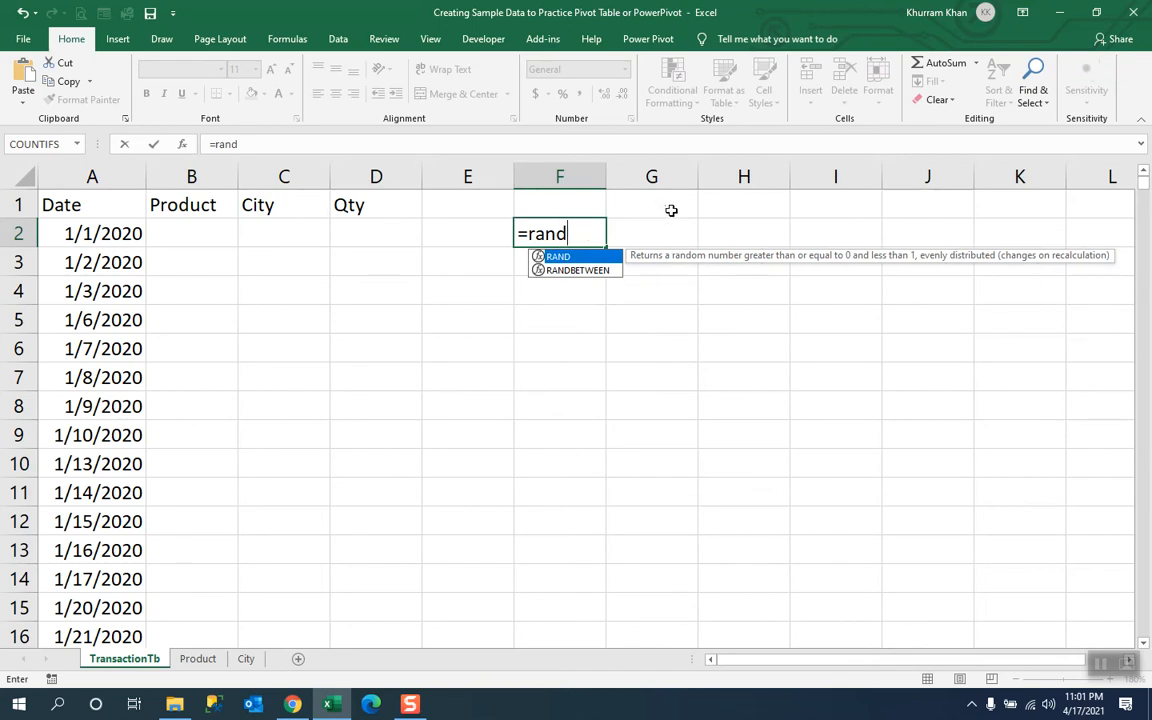
pyautogui.click(588, 272)
pyautogui.doubleClick(587, 271)
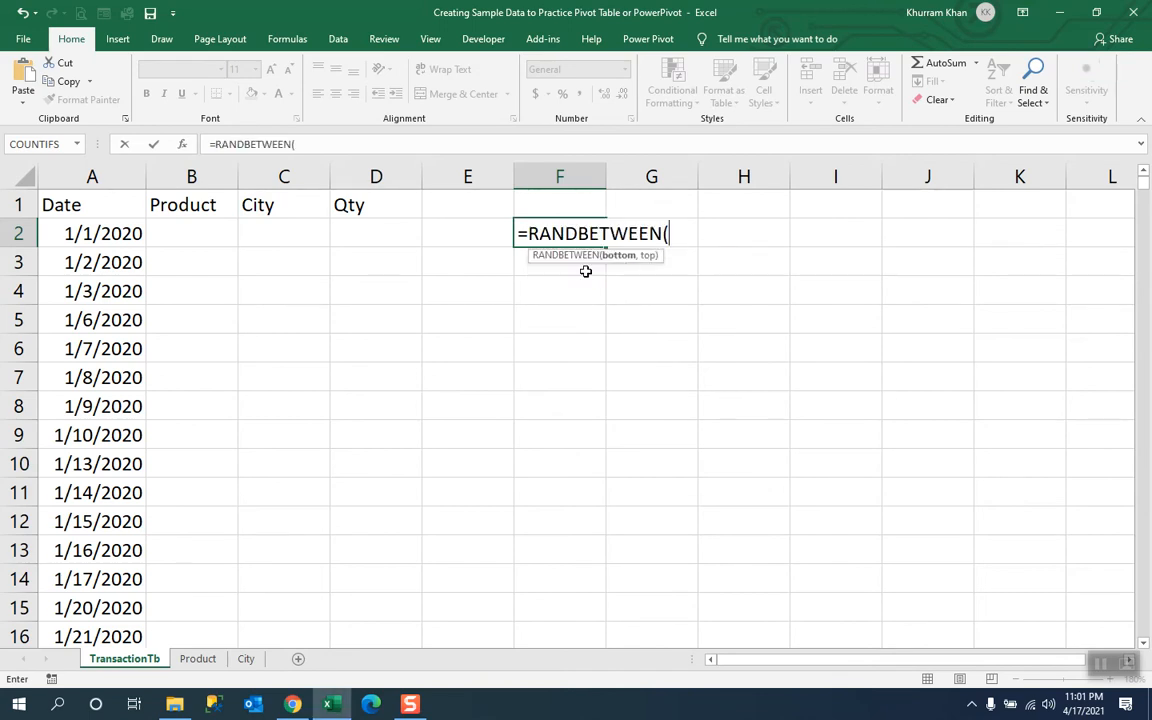
pyautogui.write('1,5)')
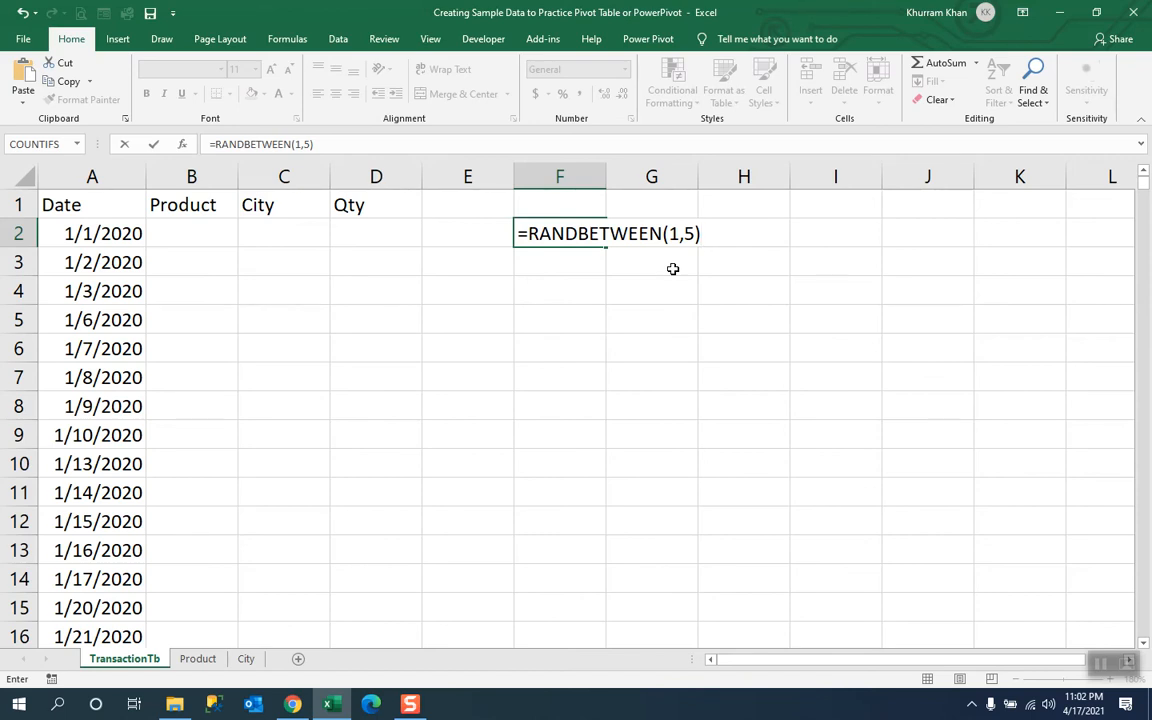
pyautogui.press('Return')
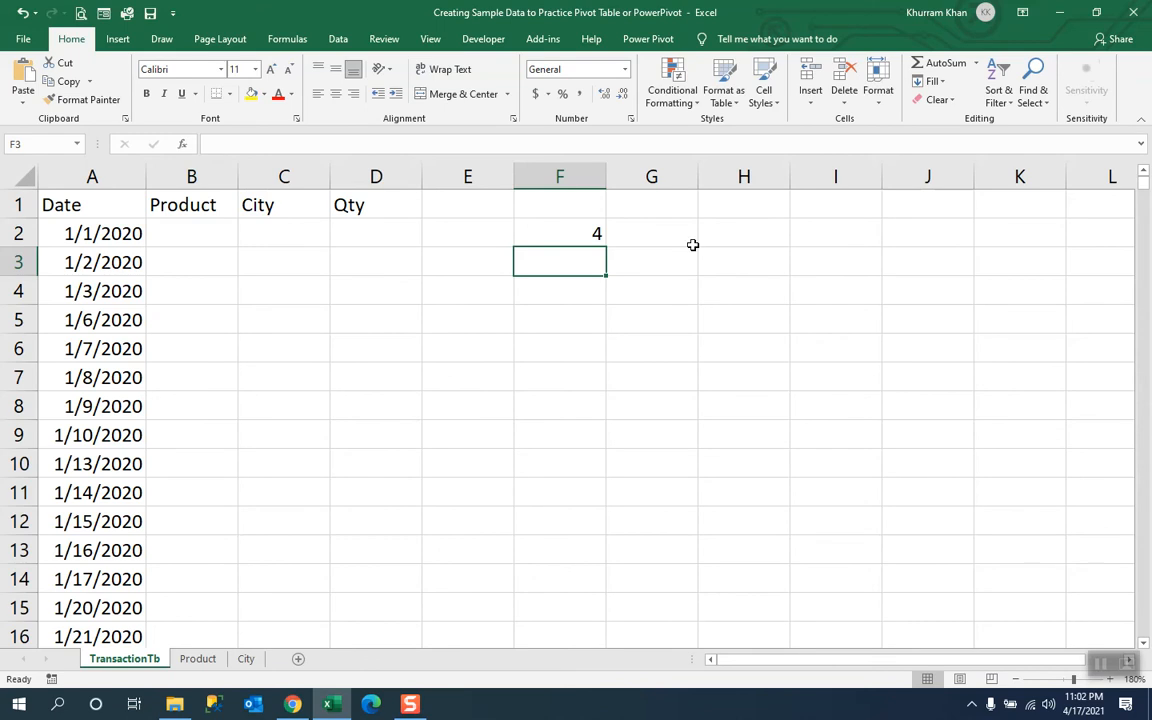
# Recalculate the random number formula in F2 several times and clear the cell.
pyautogui.click(588, 233)
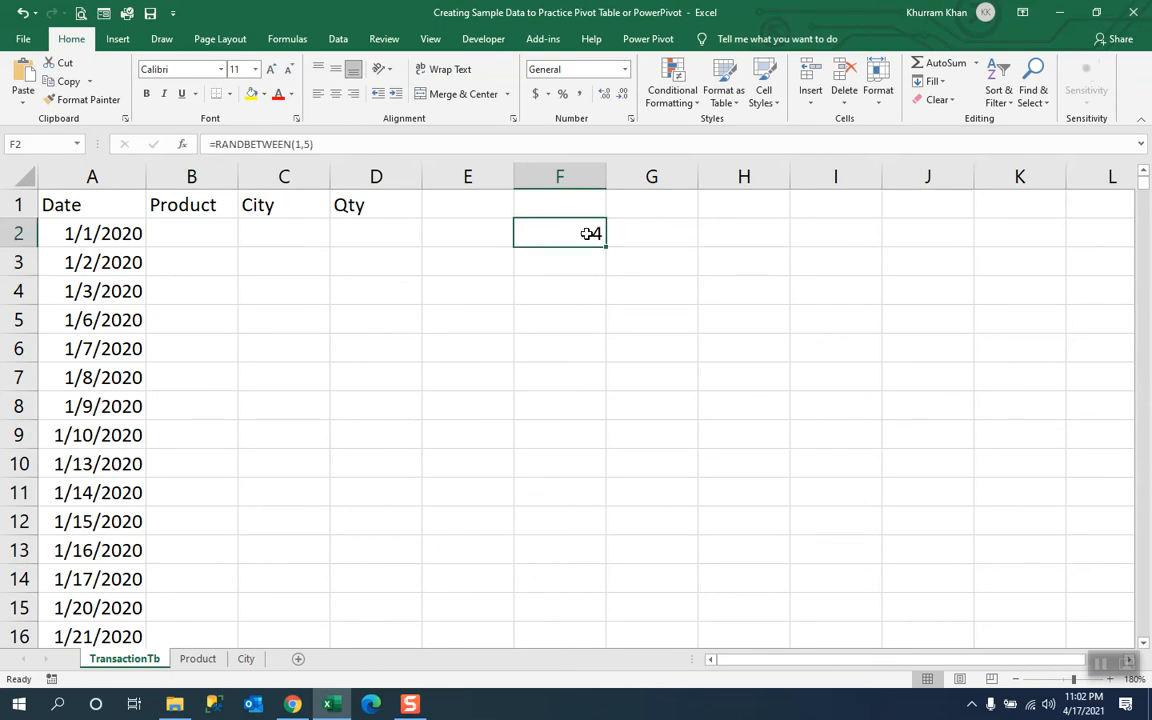
pyautogui.press('F9')
pyautogui.press('F9')
pyautogui.press('F9')
pyautogui.press('Delete')
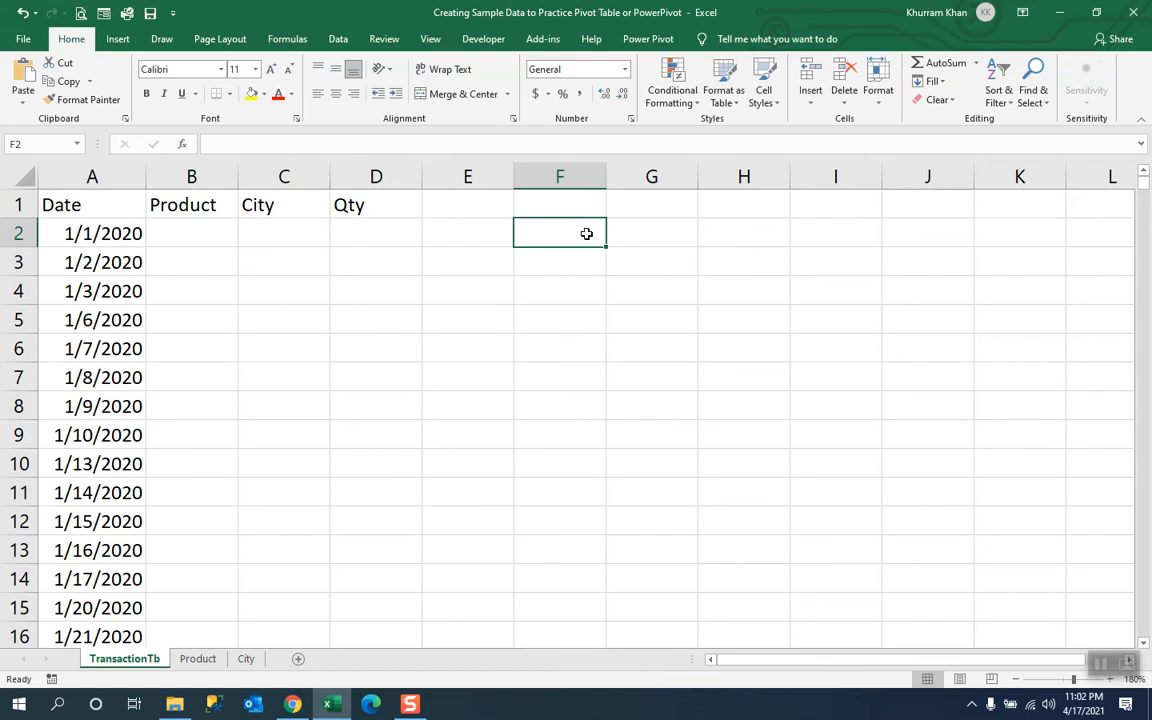
# Start a VLOOKUP formula in cell B2 with RANDBETWEEN(1,5) as its lookup value.
pyautogui.click(201, 234)
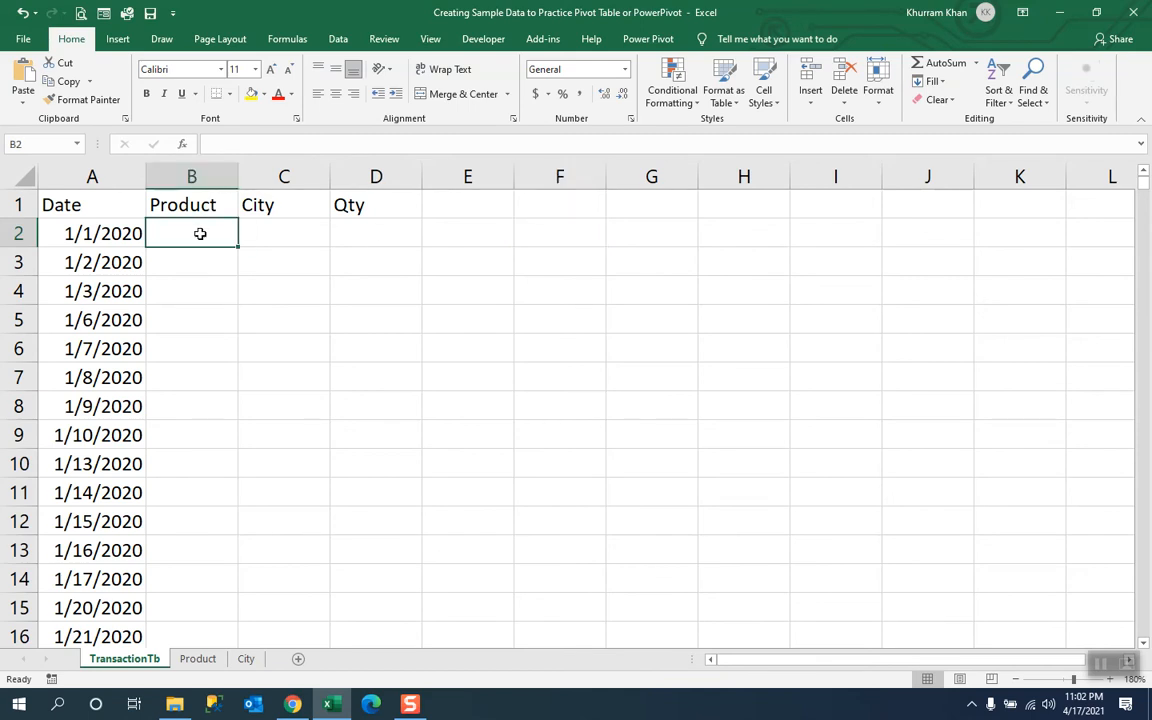
pyautogui.write('=vlo')
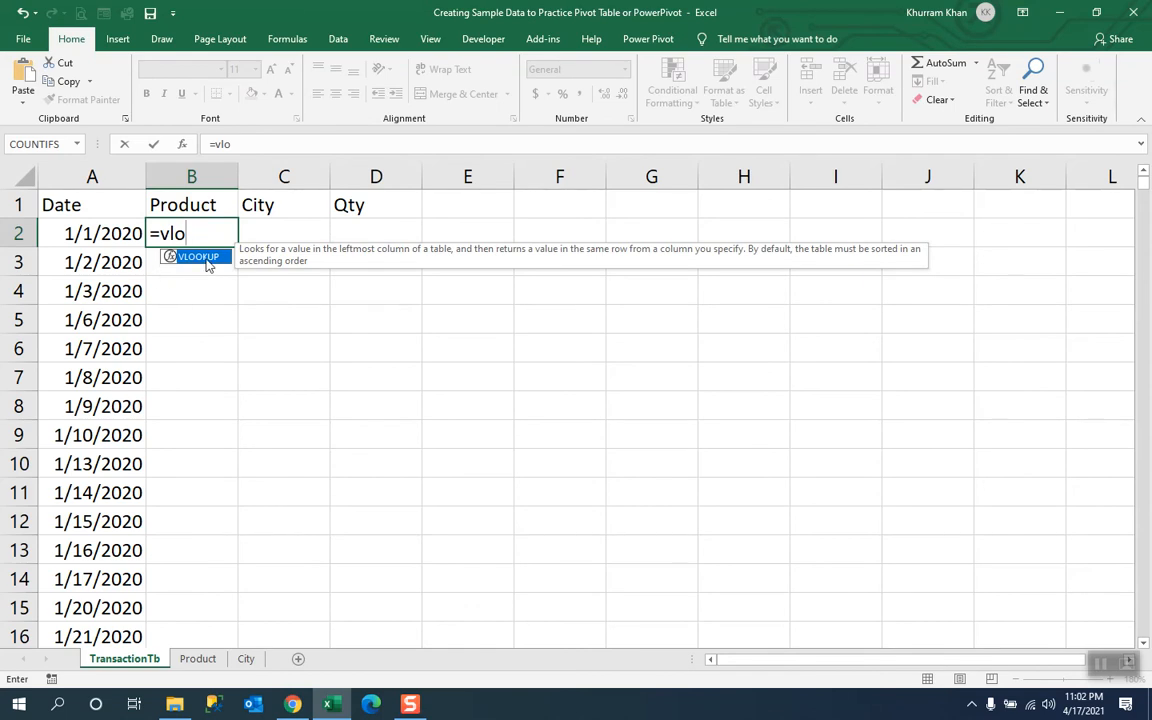
pyautogui.doubleClick(199, 257)
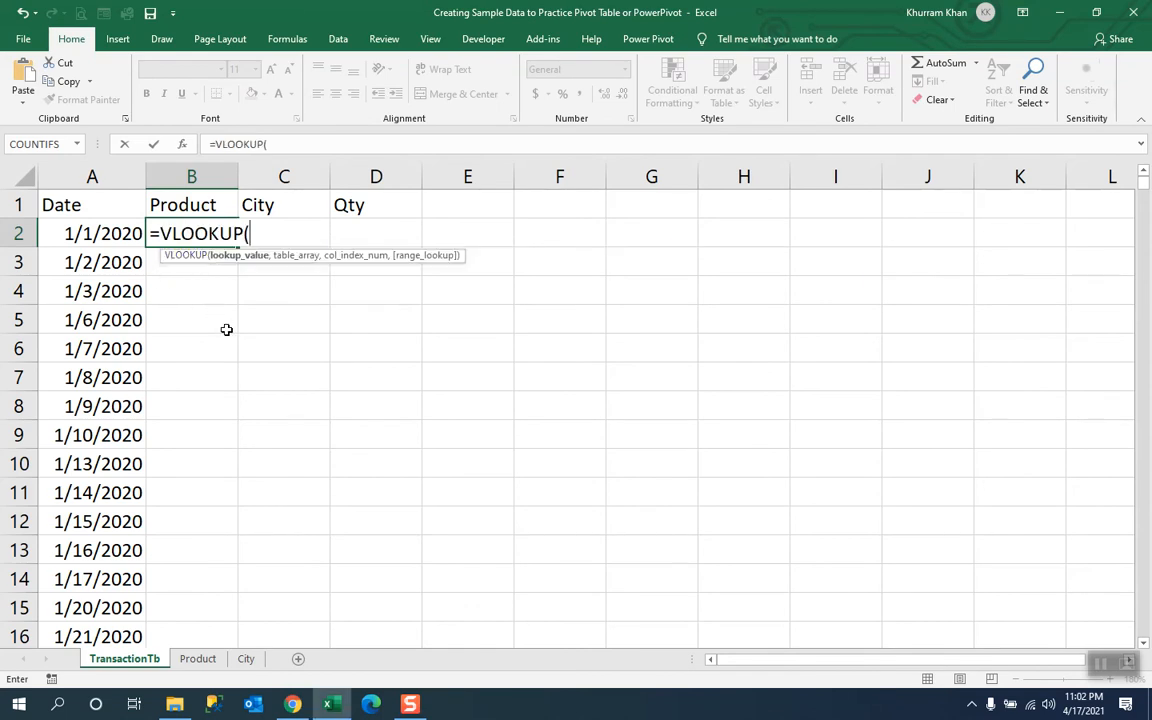
pyautogui.write('ra')
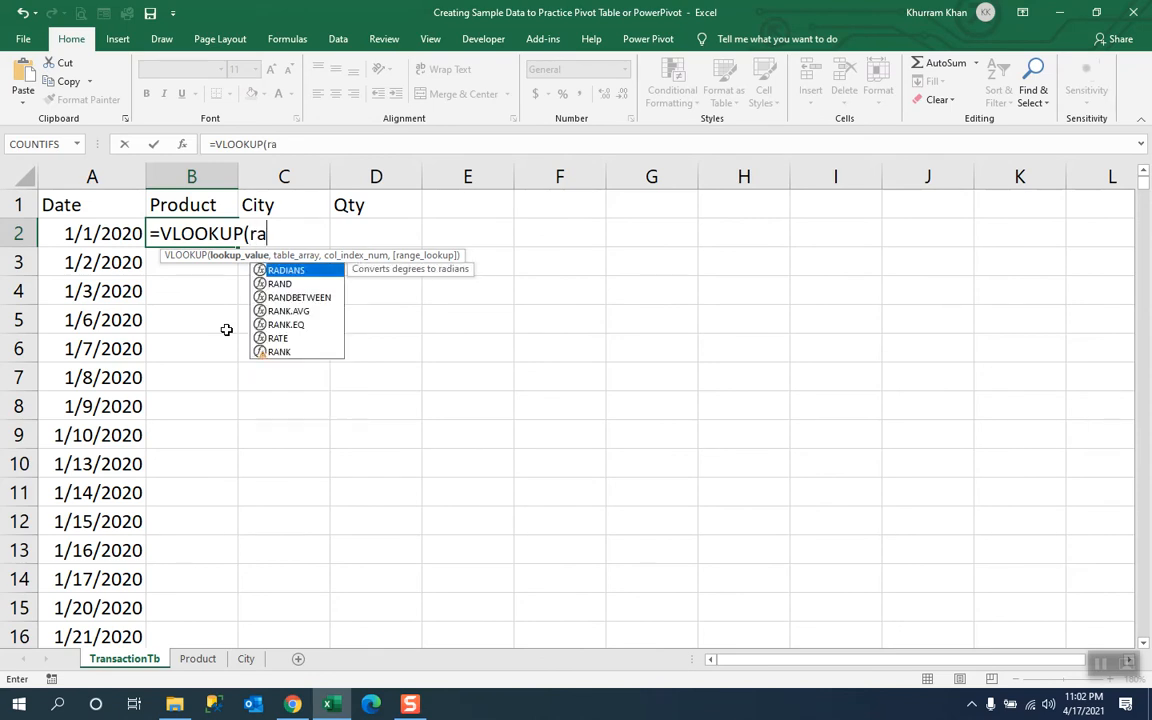
pyautogui.write('n')
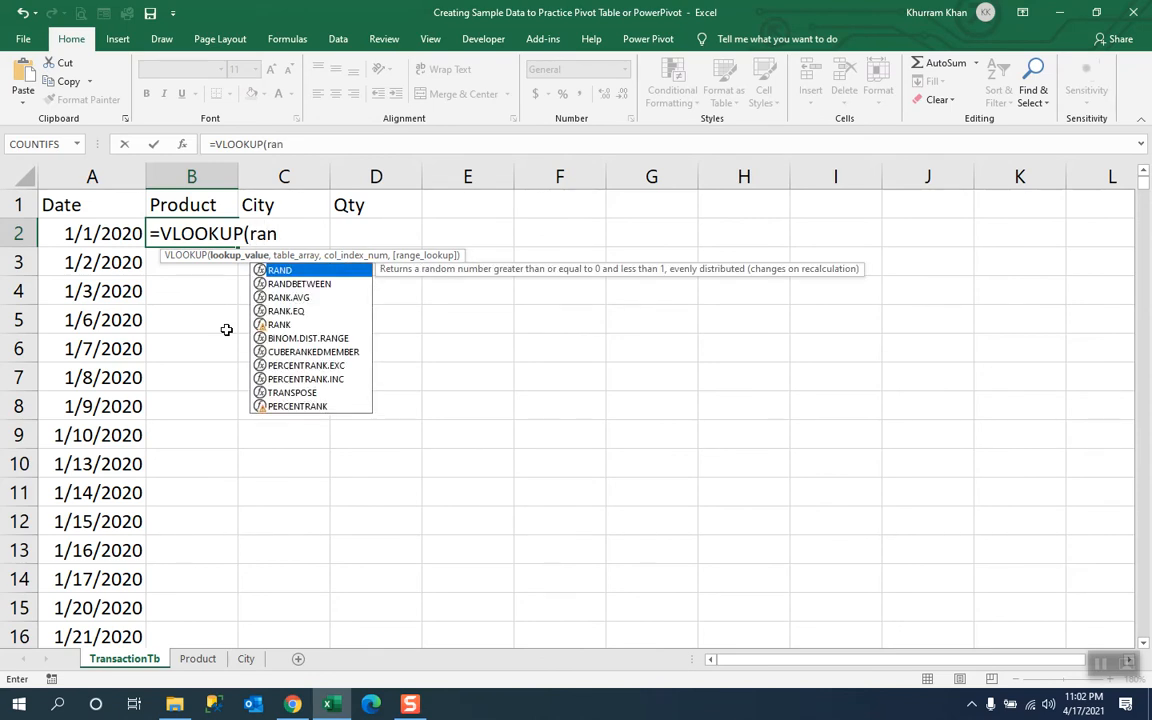
pyautogui.doubleClick(285, 284)
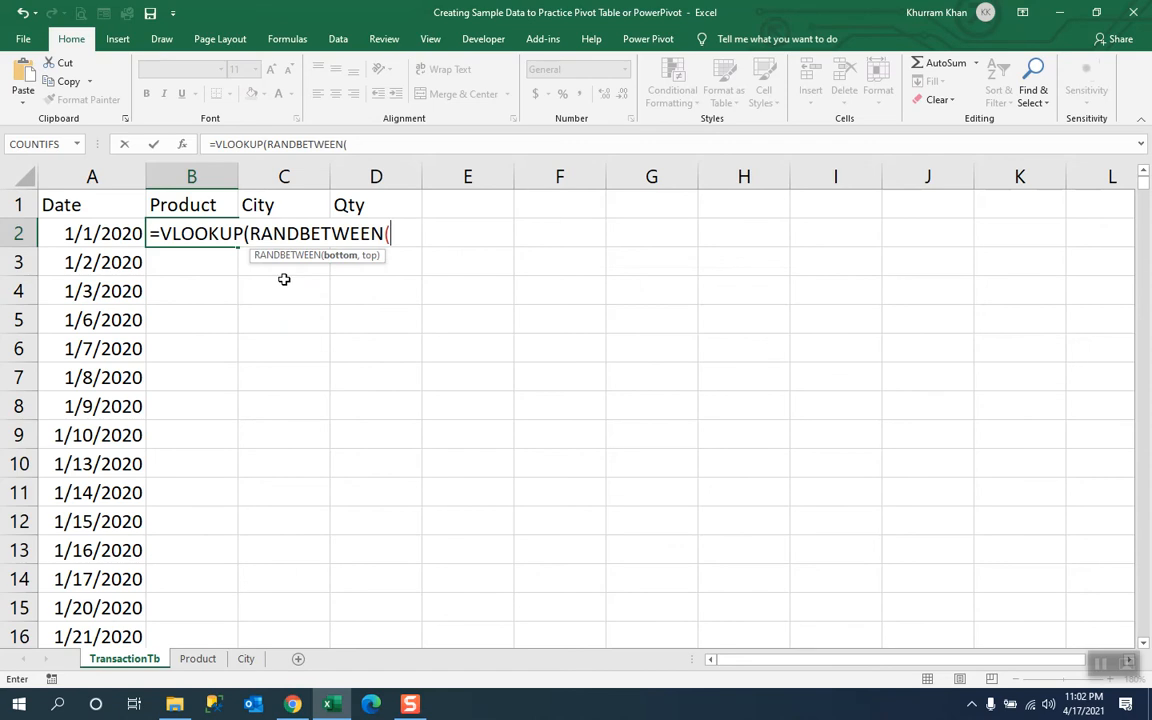
pyautogui.write('1,5)')
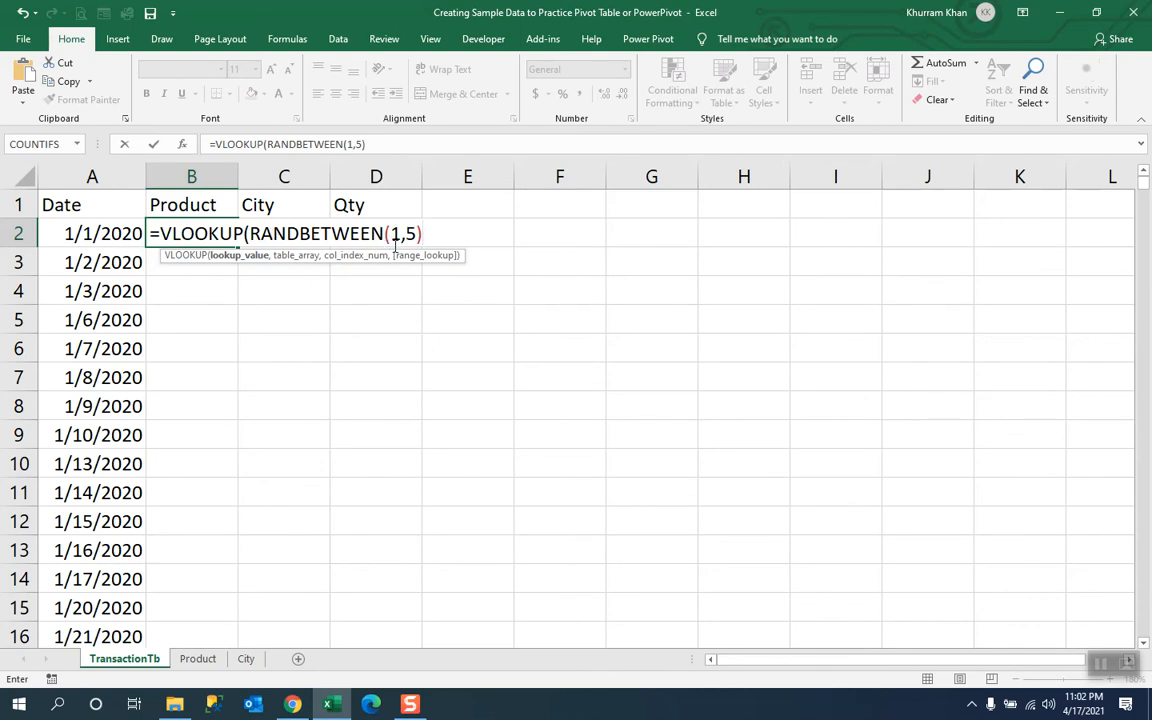
pyautogui.write(',')
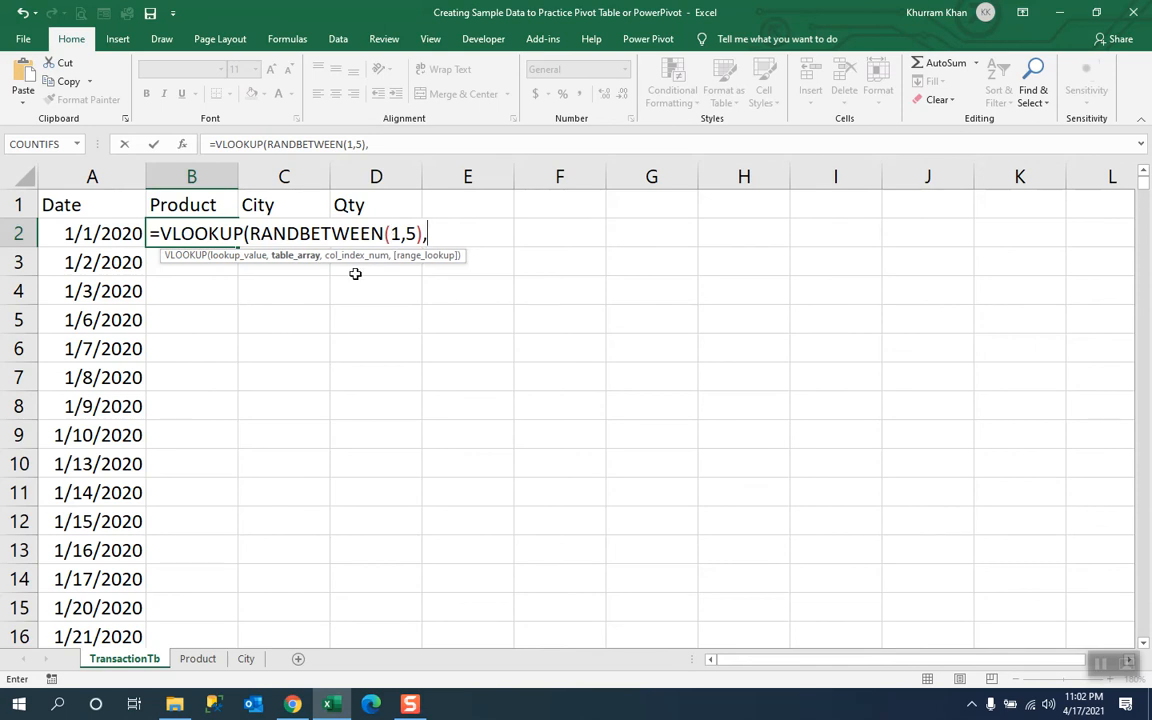
# Complete the B2 formula with the absolute table range Product!$A$2:$C$6, column index 2 and range lookup 0.
pyautogui.click(198, 662)
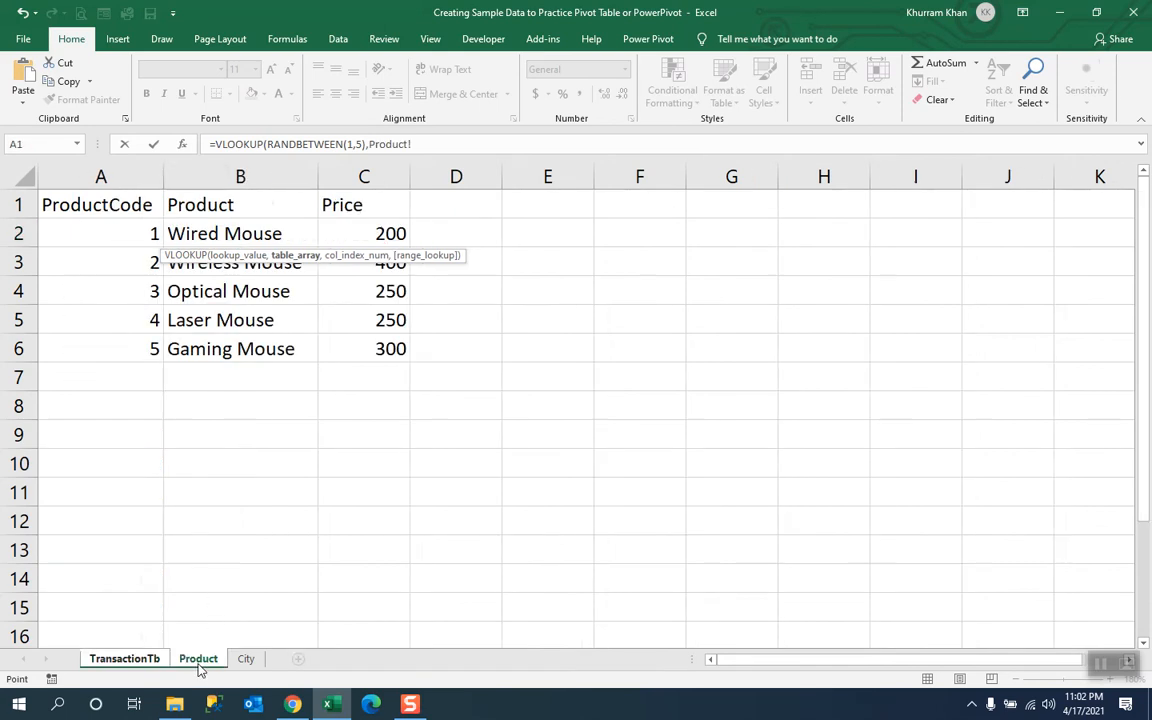
pyautogui.moveTo(138, 229); pyautogui.dragTo(375, 330)
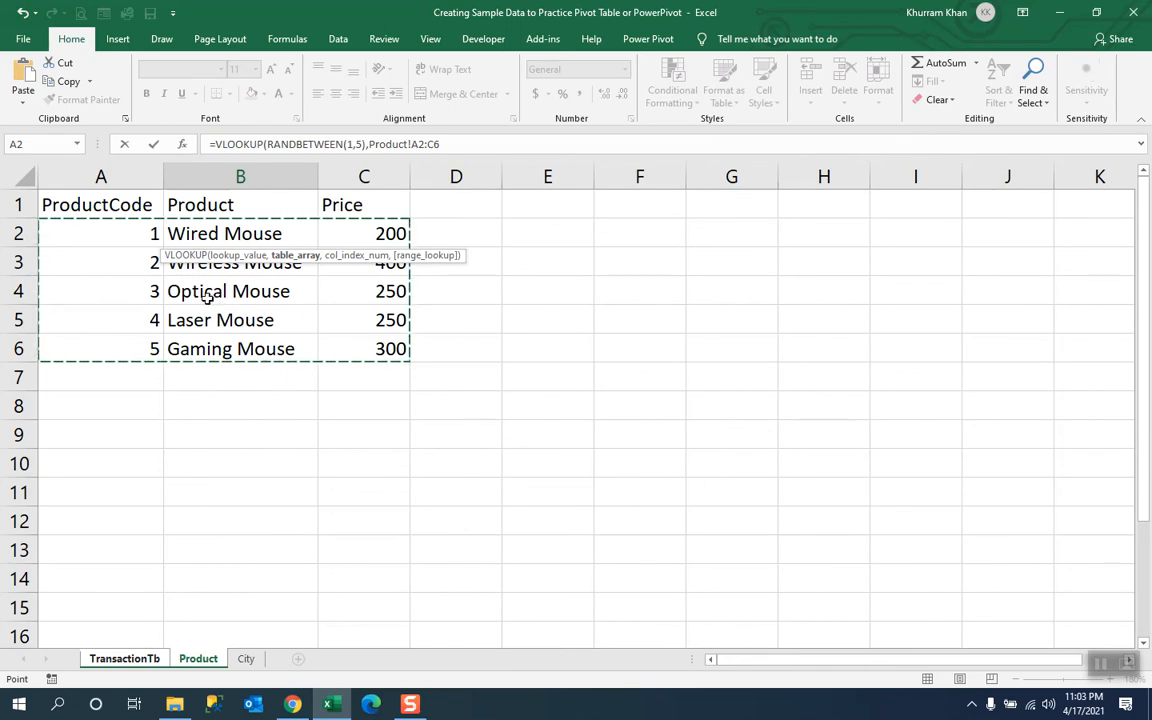
pyautogui.click(448, 145)
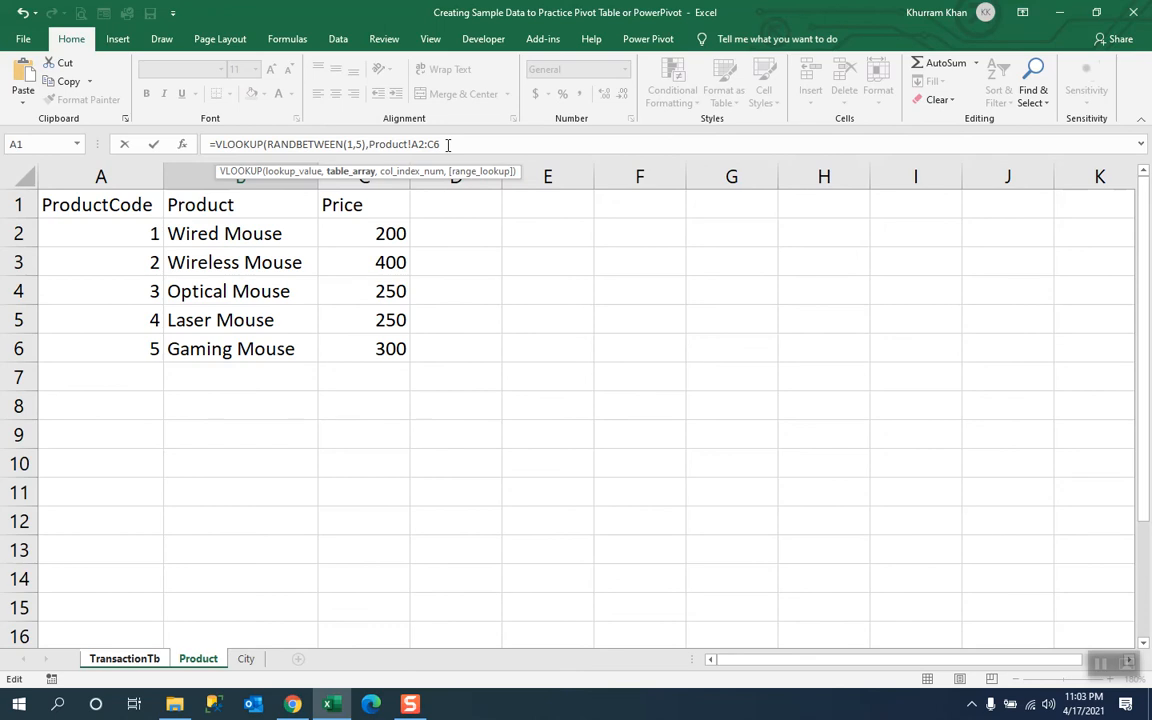
pyautogui.moveTo(410, 145); pyautogui.dragTo(451, 146)
pyautogui.press('F4')
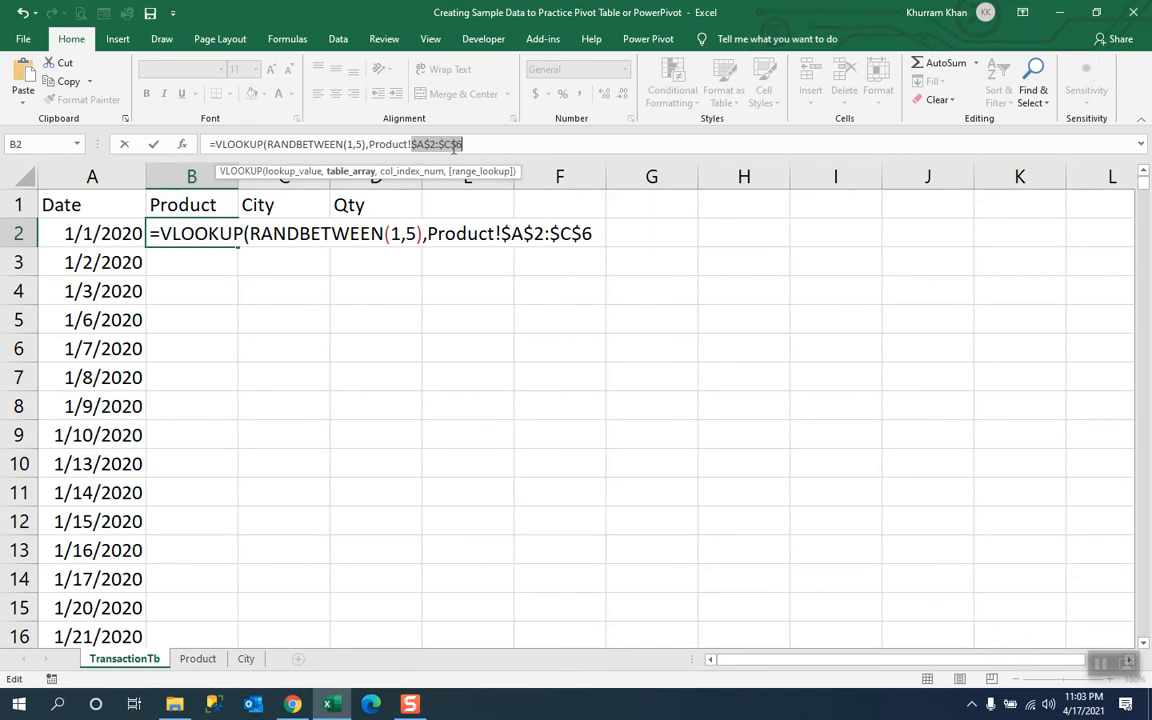
pyautogui.click(477, 143)
pyautogui.write(',2,0')
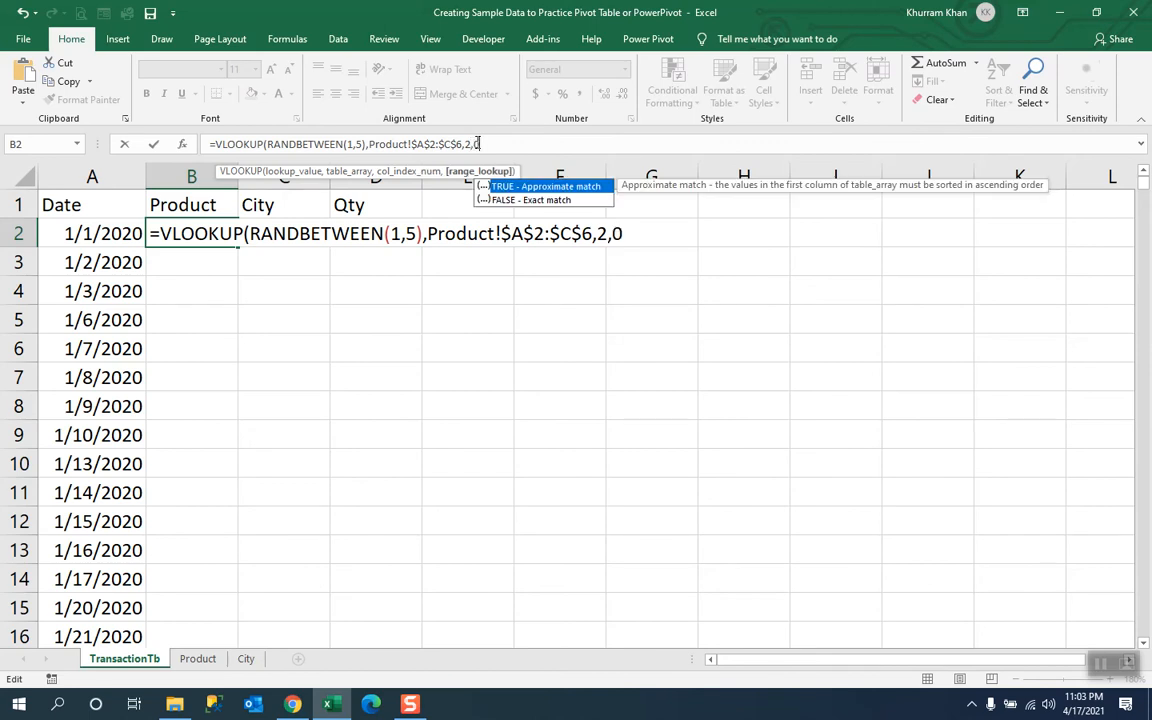
pyautogui.write(')')
pyautogui.press('Return')
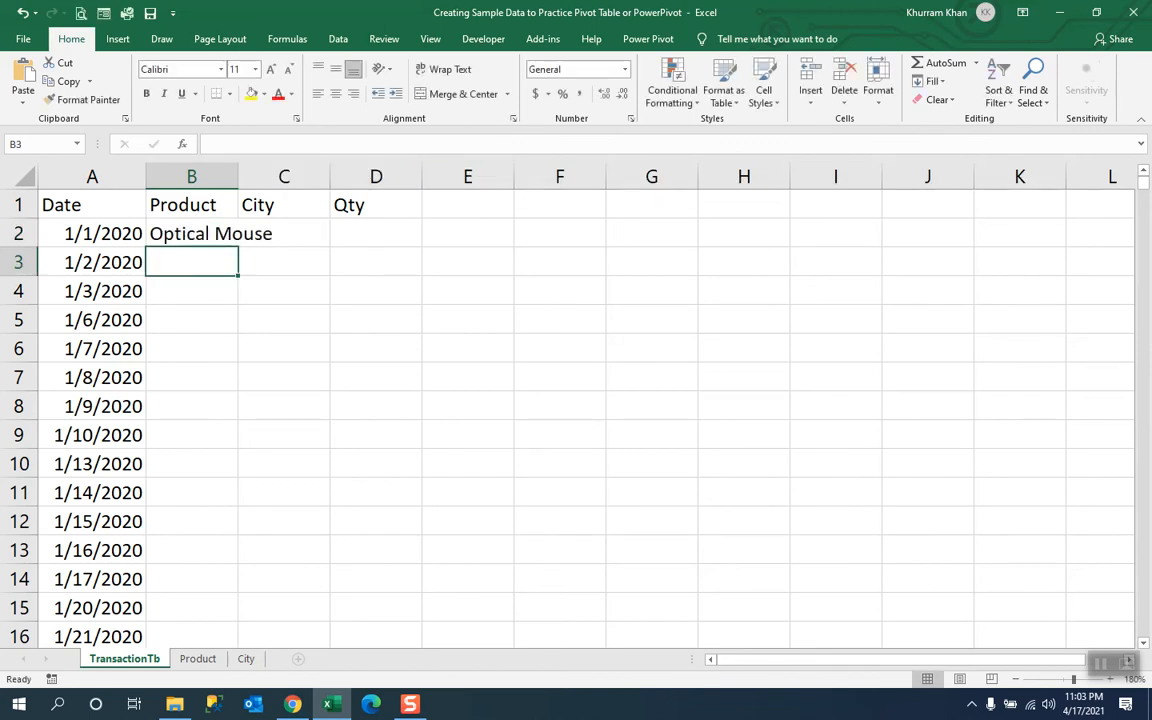
# Fill the B2 product formula down alongside all the dates and autofit column B's width.
pyautogui.click(220, 236)
pyautogui.doubleClick(237, 245)
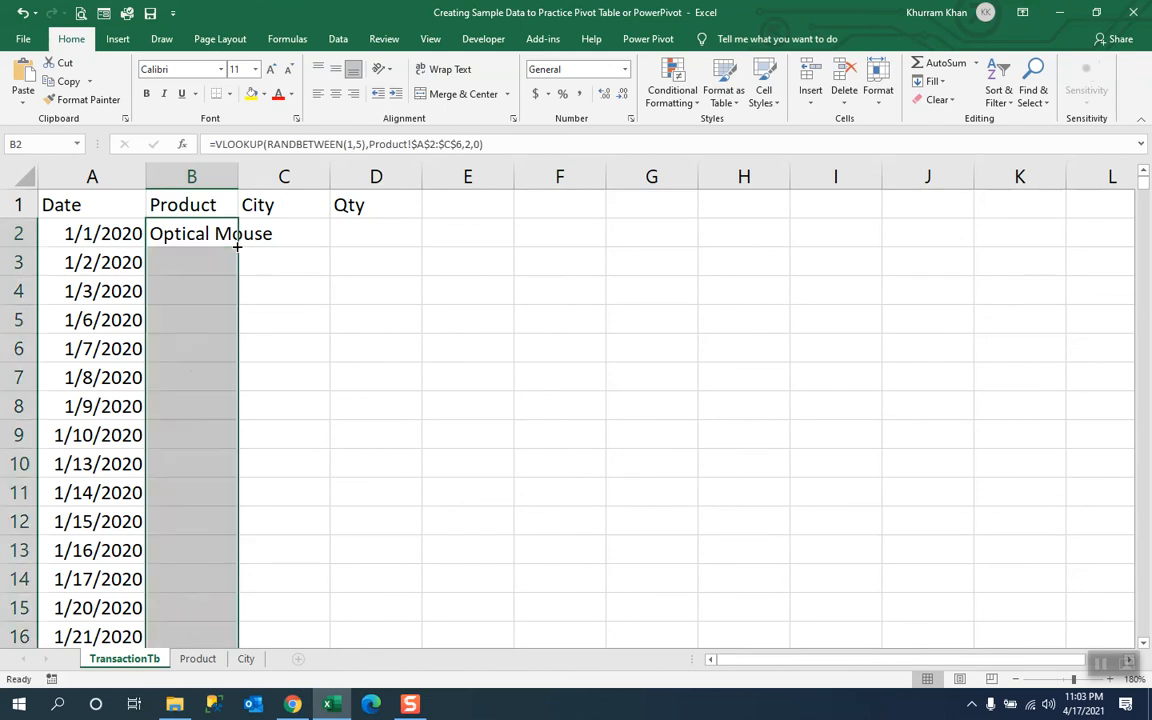
pyautogui.doubleClick(237, 178)
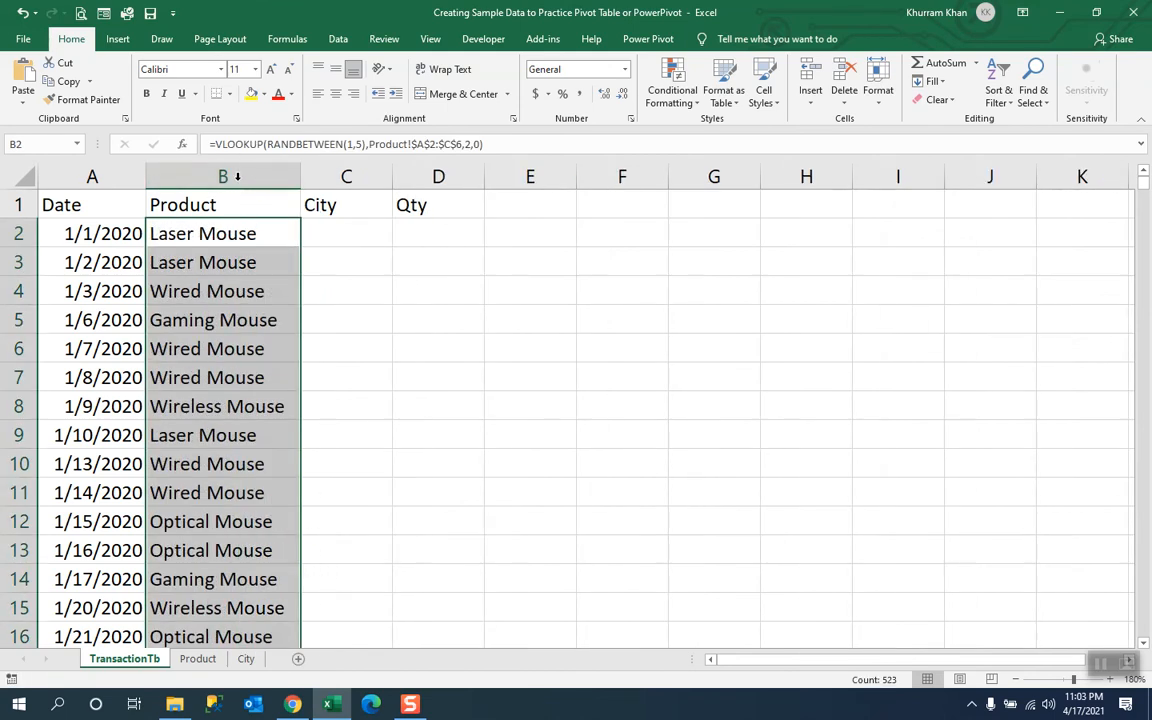
# Start a VLOOKUP formula in cell C2 with RANDBETWEEN(1,5) as its lookup value.
pyautogui.click(348, 235)
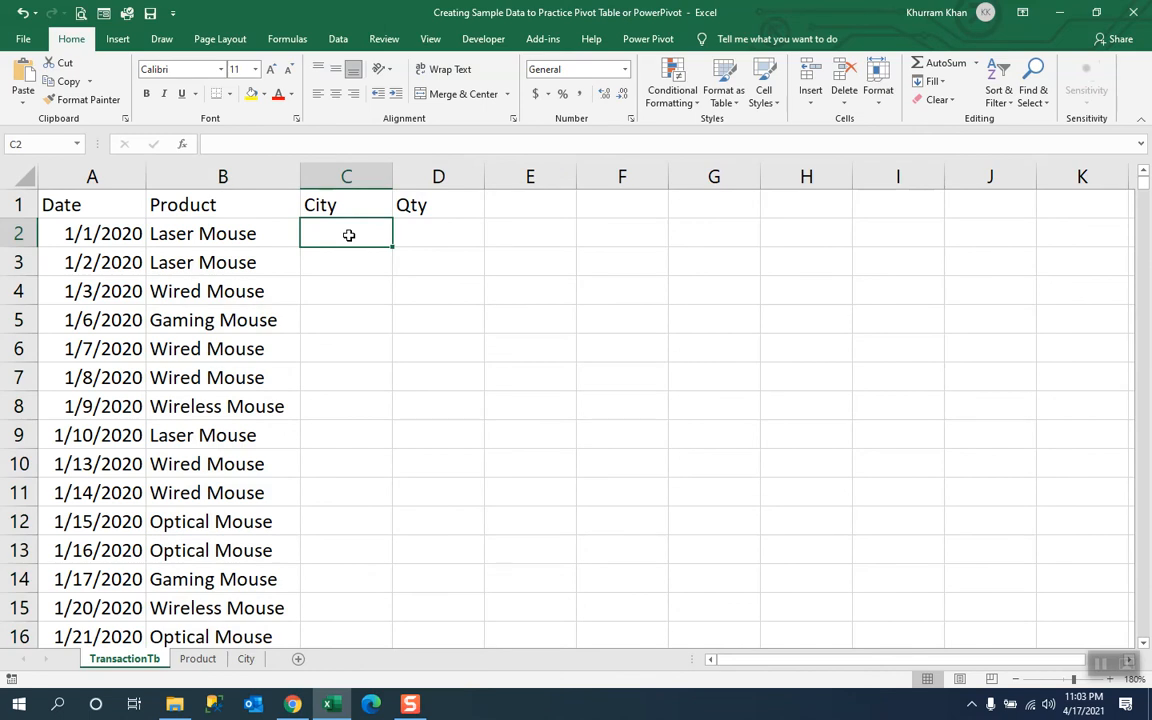
pyautogui.write('=')
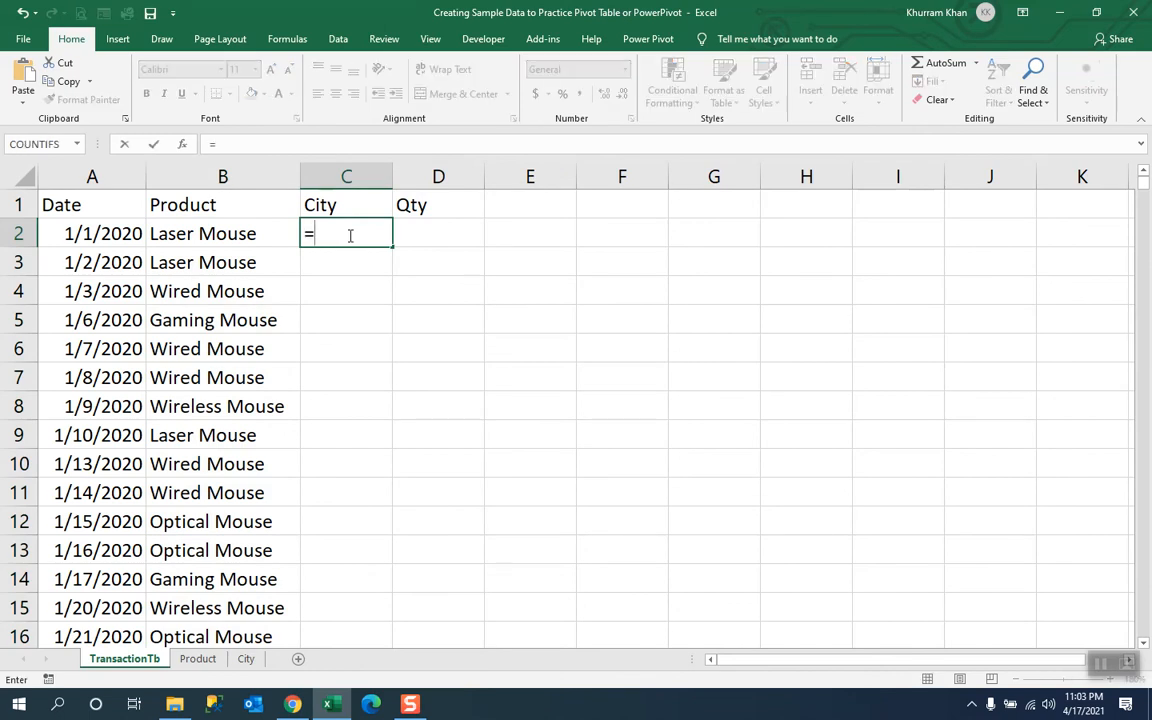
pyautogui.write('vlo')
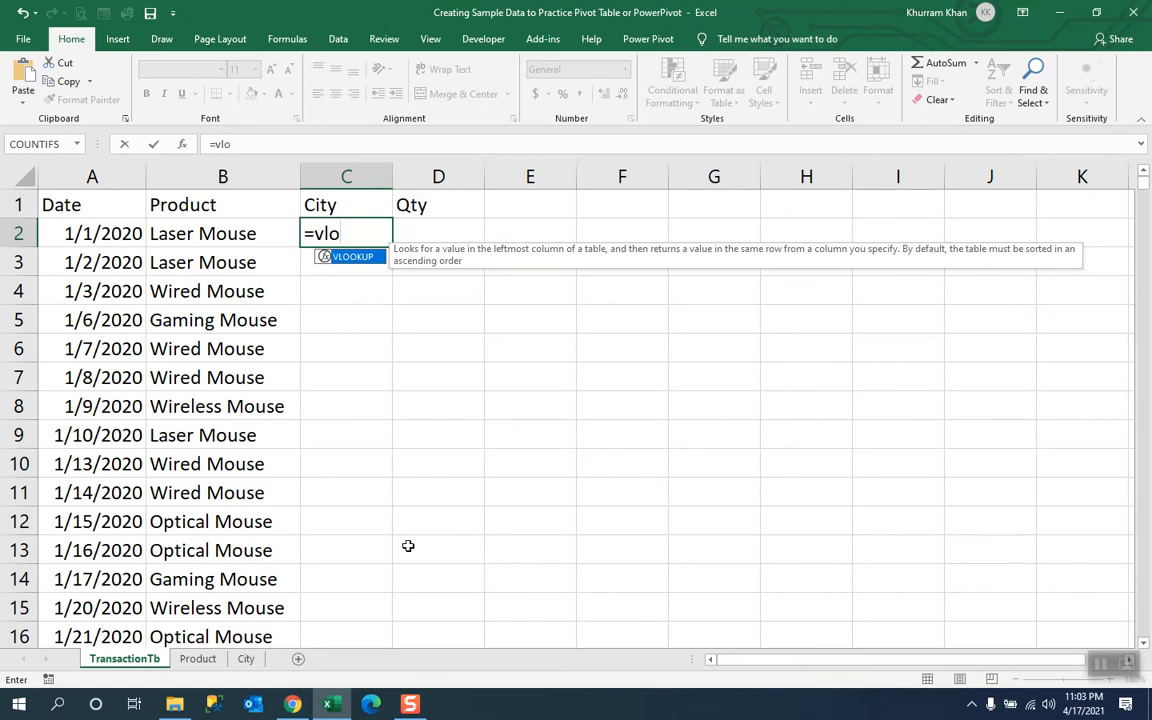
pyautogui.doubleClick(356, 258)
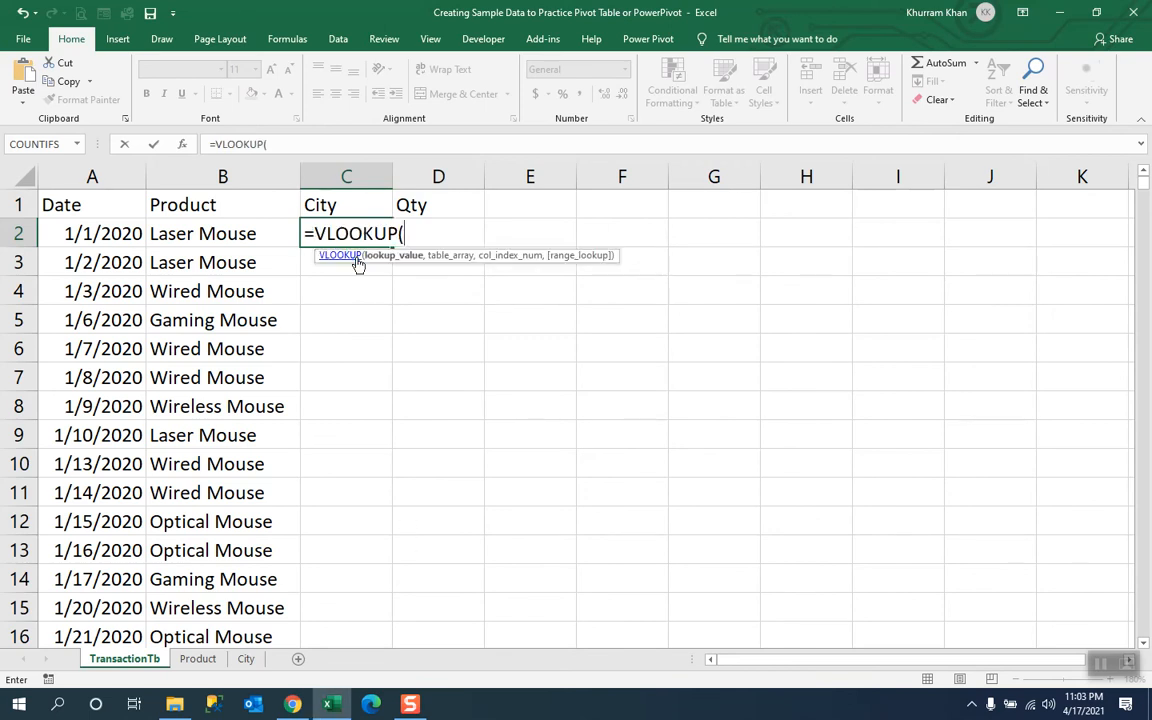
pyautogui.write('ran')
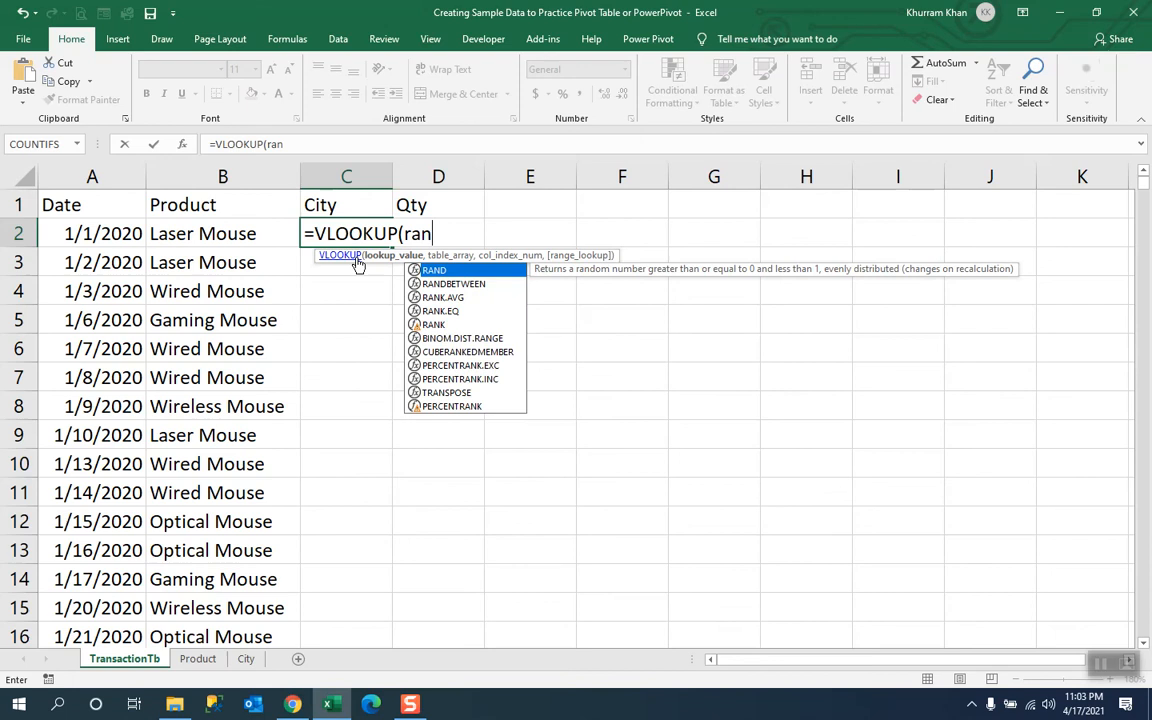
pyautogui.doubleClick(446, 285)
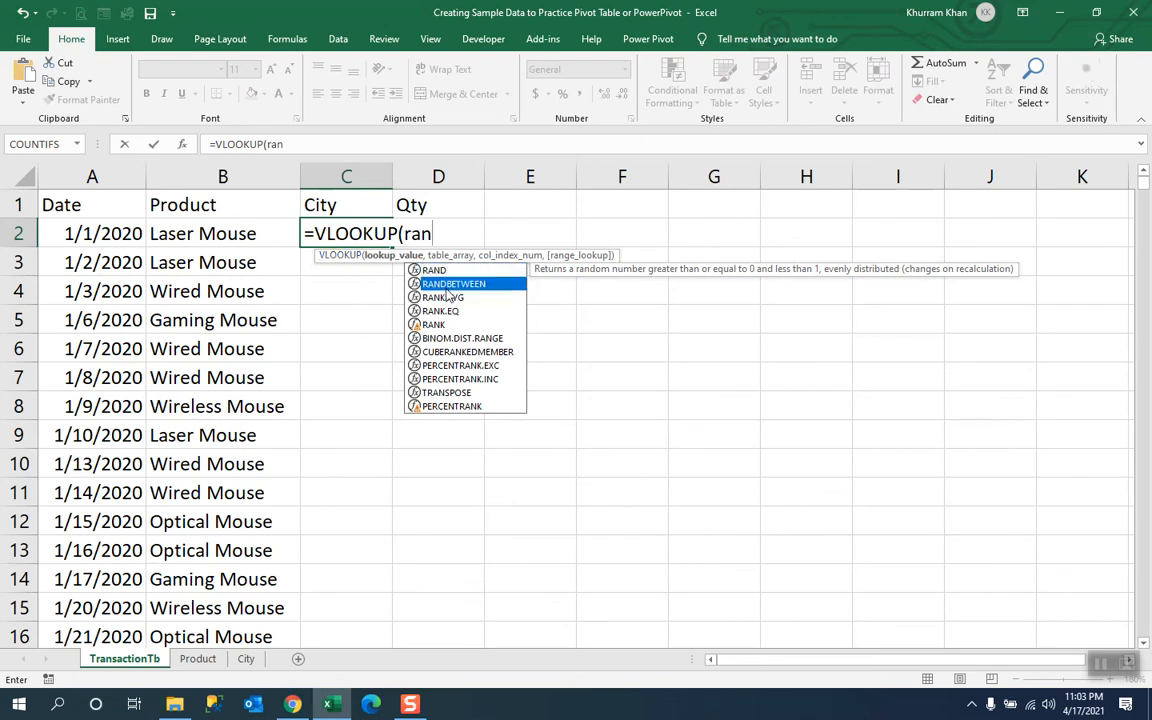
pyautogui.write('1,5)')
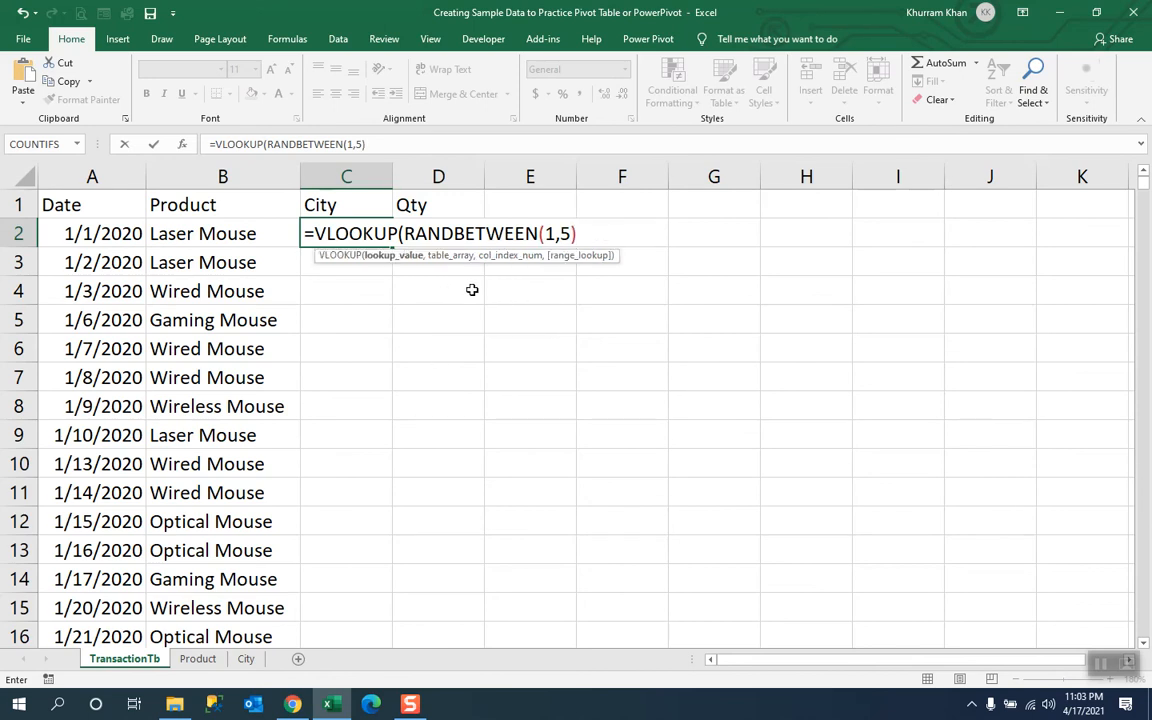
pyautogui.write(',')
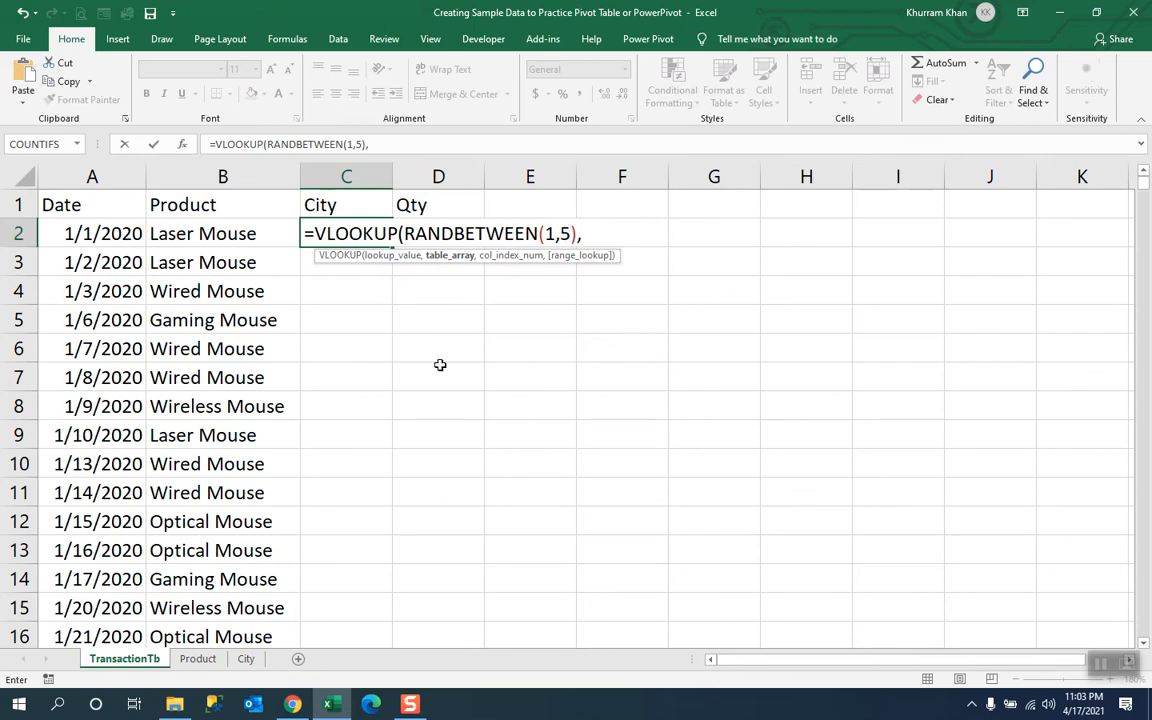
# Complete the C2 formula with table range City!$A$2:$B$6, column index 2 and range lookup 0, and fill it down the City column.
pyautogui.click(245, 659)
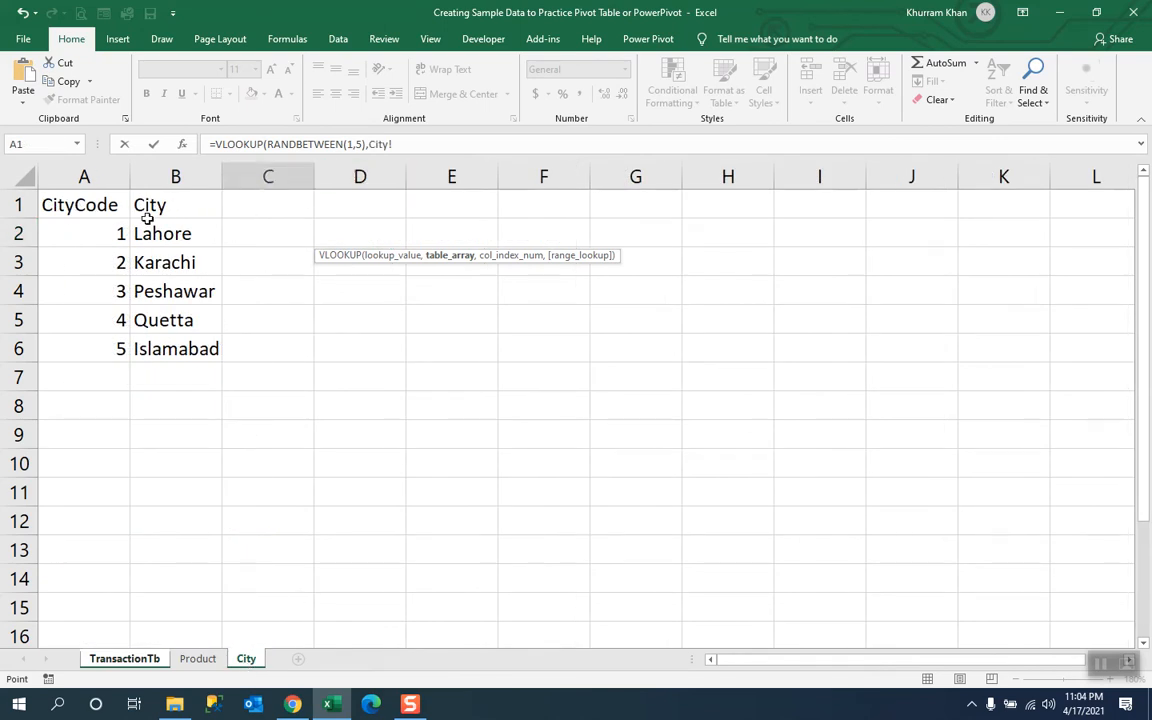
pyautogui.moveTo(77, 230); pyautogui.dragTo(181, 346)
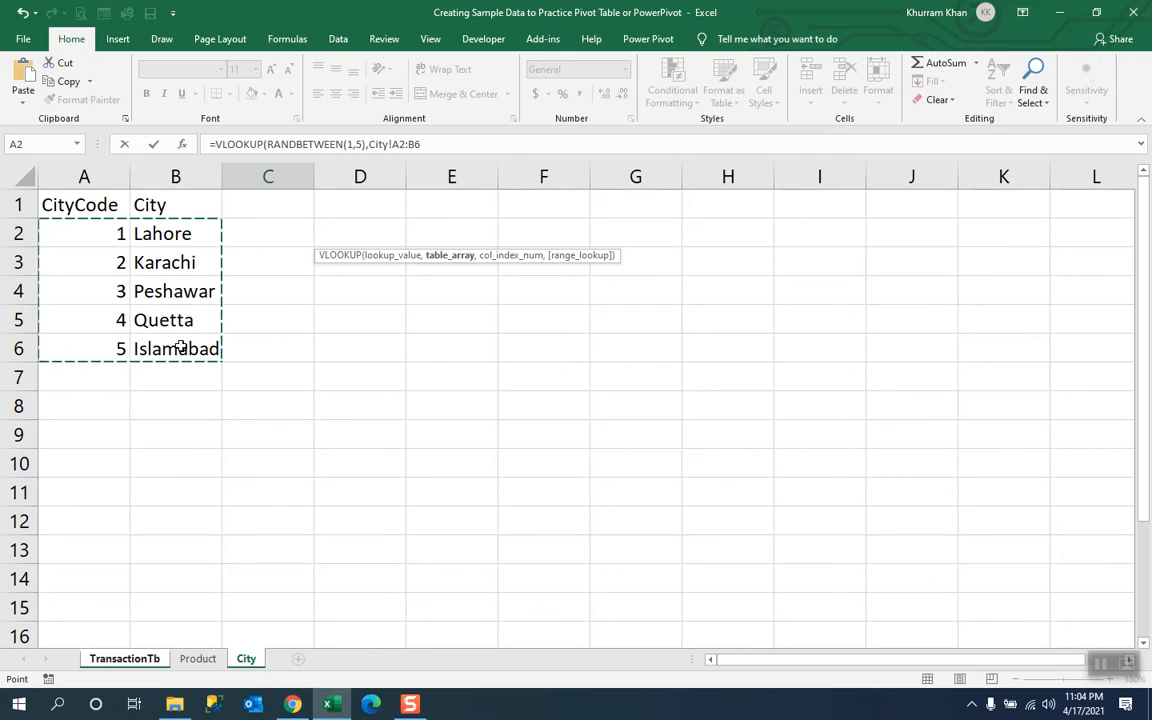
pyautogui.press('F4')
pyautogui.write(',')
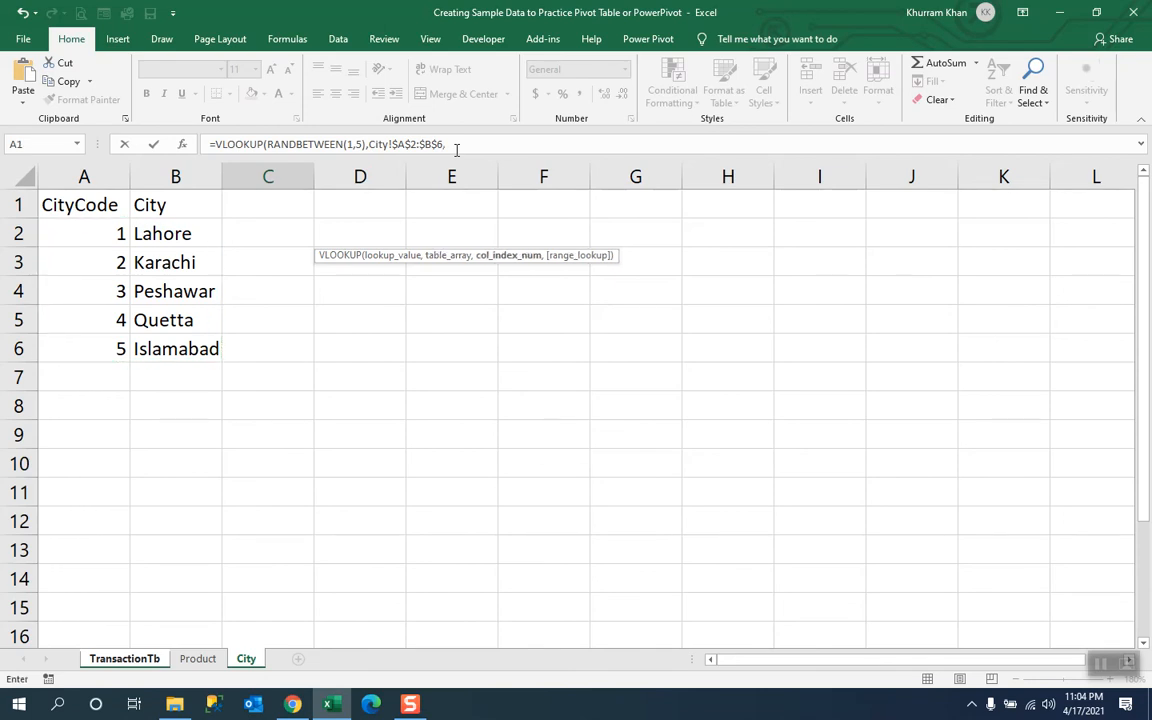
pyautogui.write('2,0)')
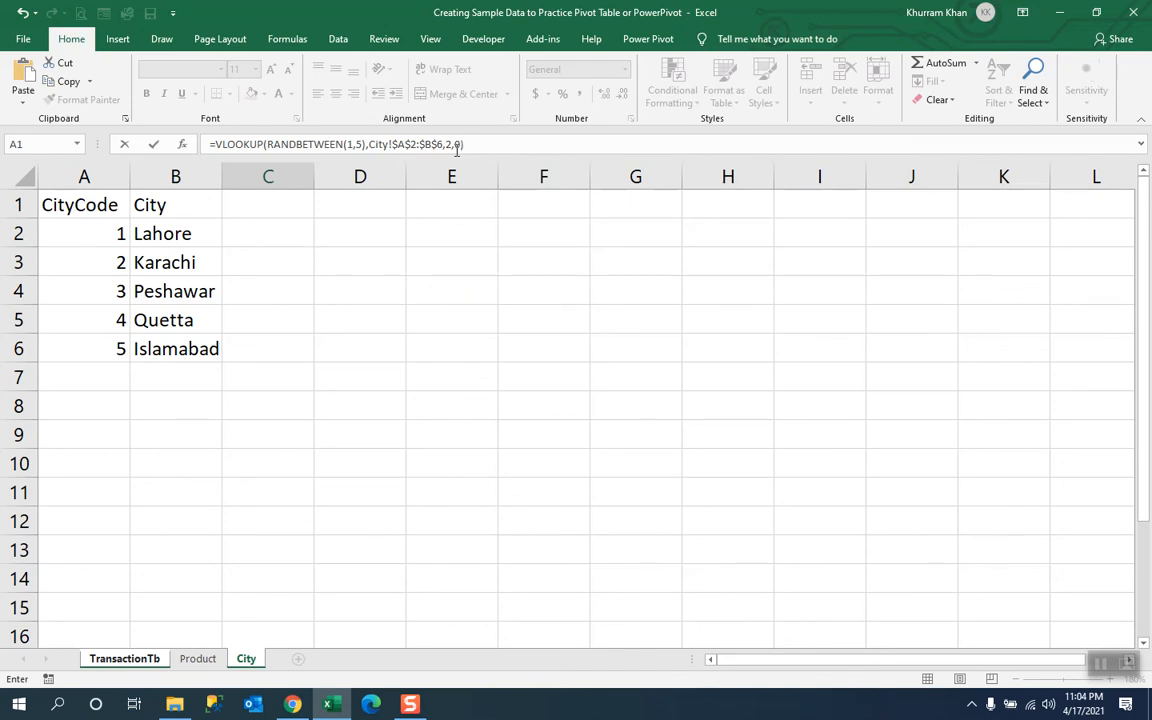
pyautogui.press('Return')
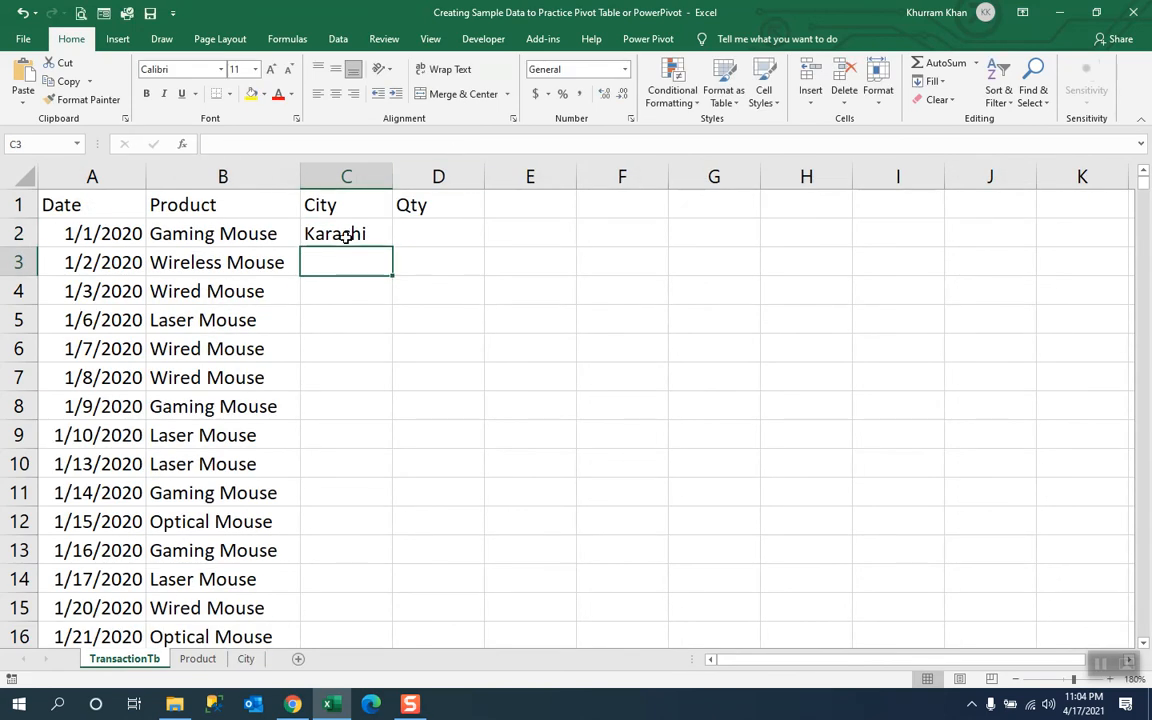
pyautogui.click(345, 234)
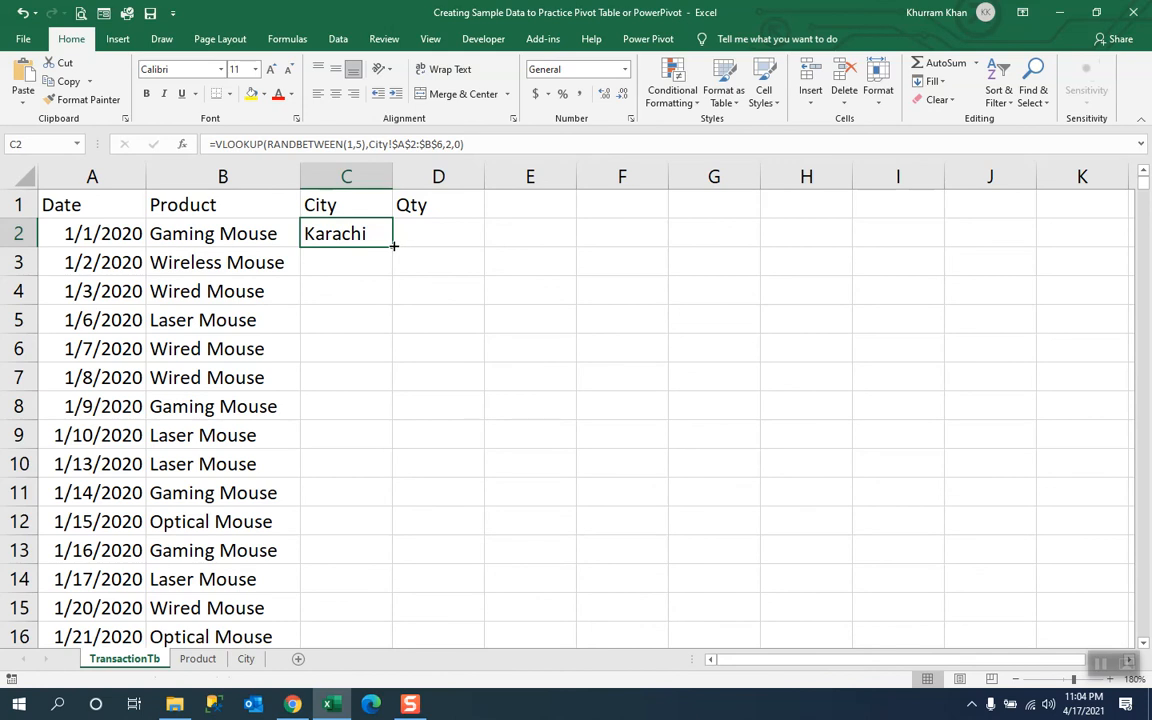
pyautogui.doubleClick(393, 245)
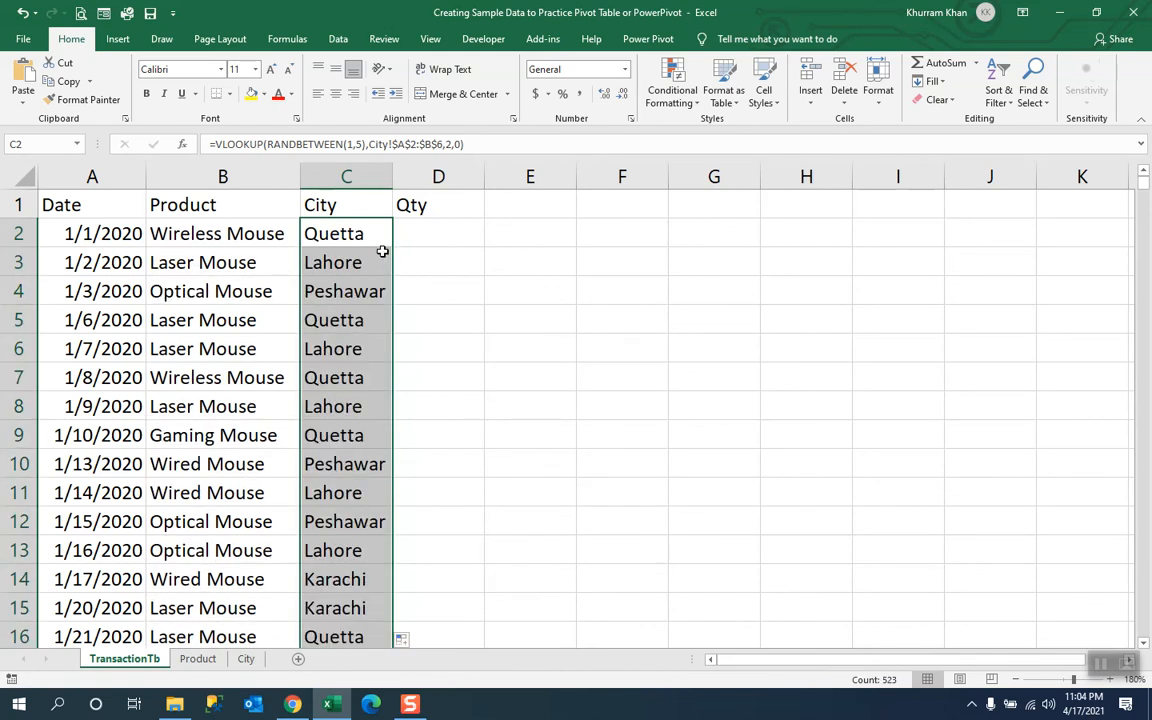
# Enter =RANDBETWEEN(5,20) in cell D2 and fill it down the Qty column alongside all the dates.
pyautogui.click(422, 231)
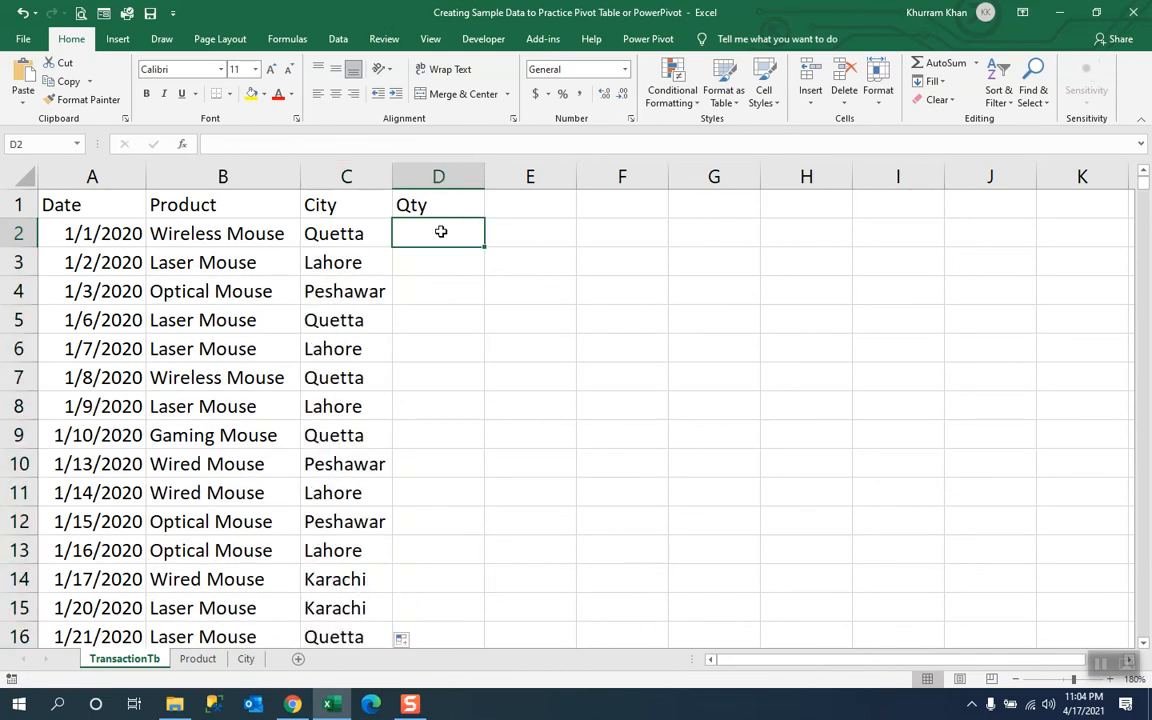
pyautogui.write('=')
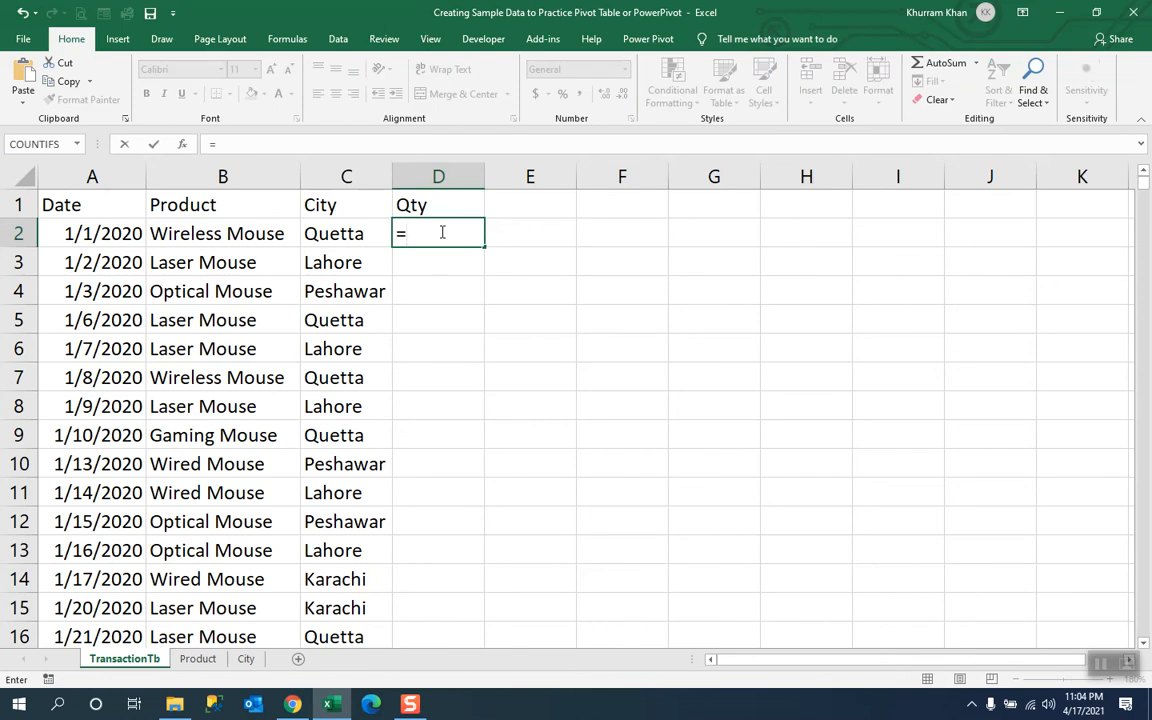
pyautogui.write('ran')
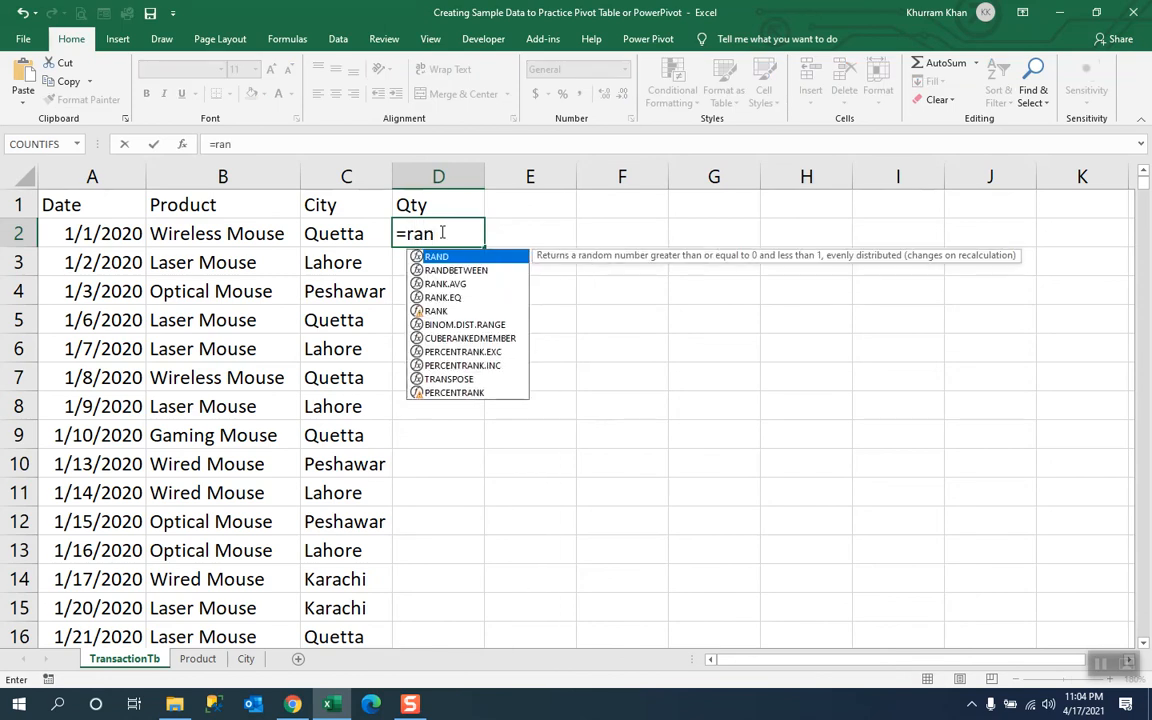
pyautogui.doubleClick(456, 270)
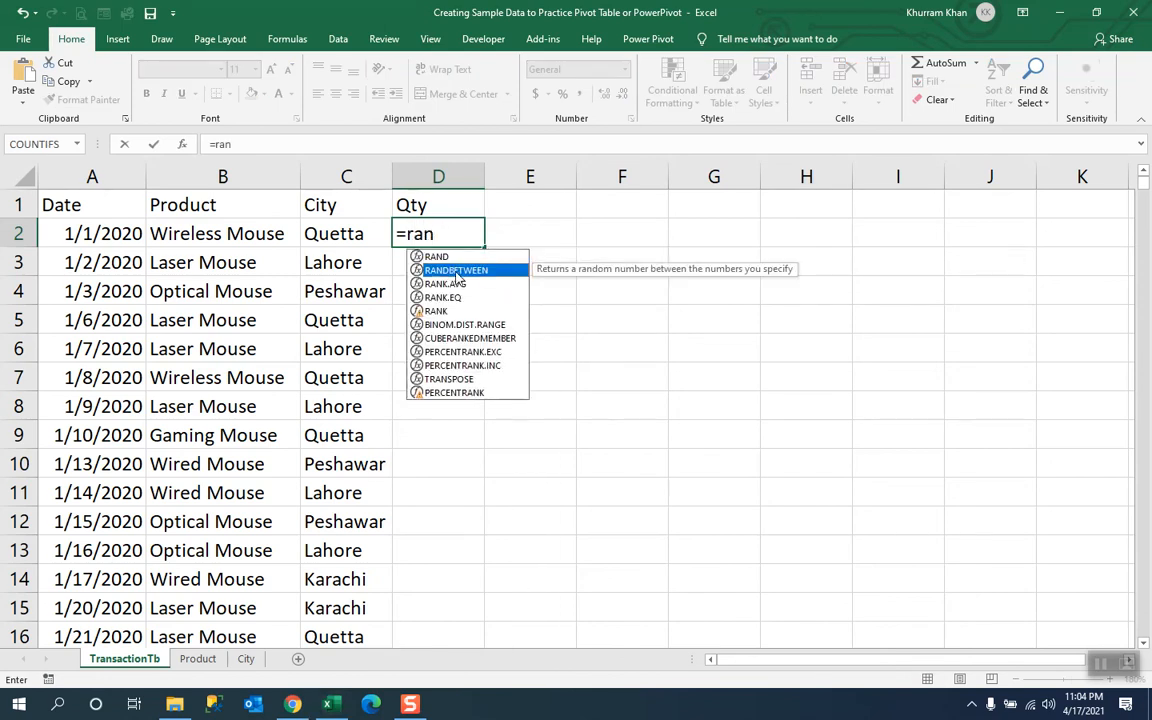
pyautogui.write('5,2')
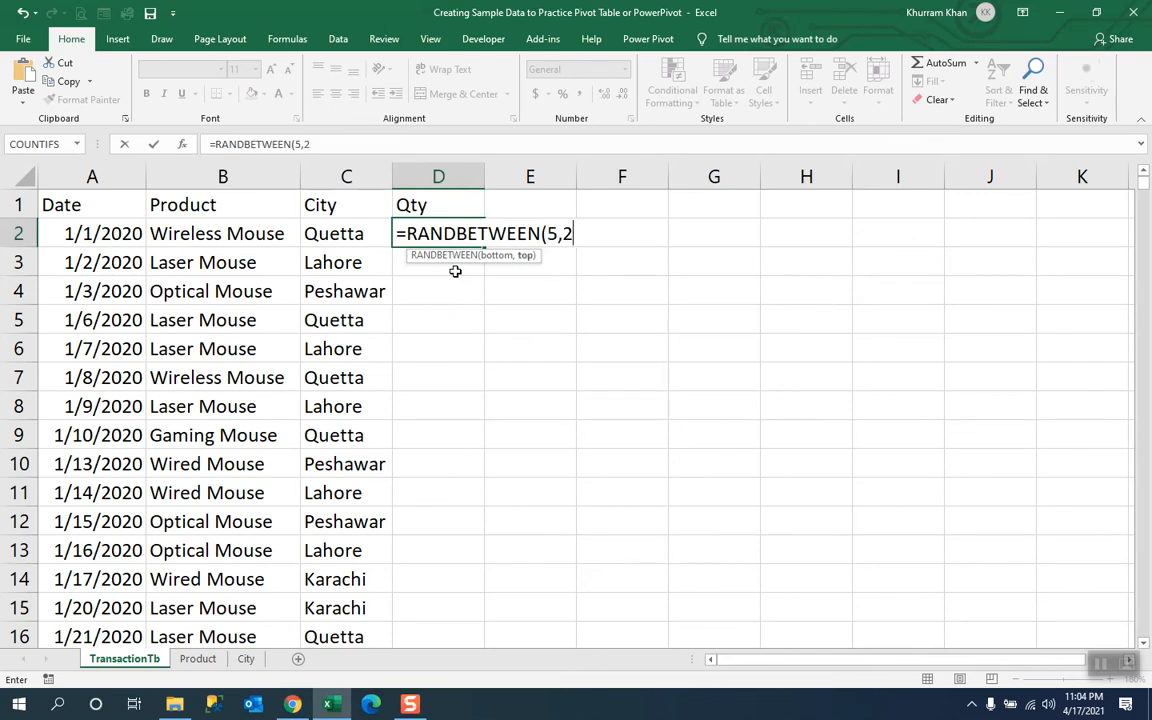
pyautogui.write('0)')
pyautogui.press('Return')
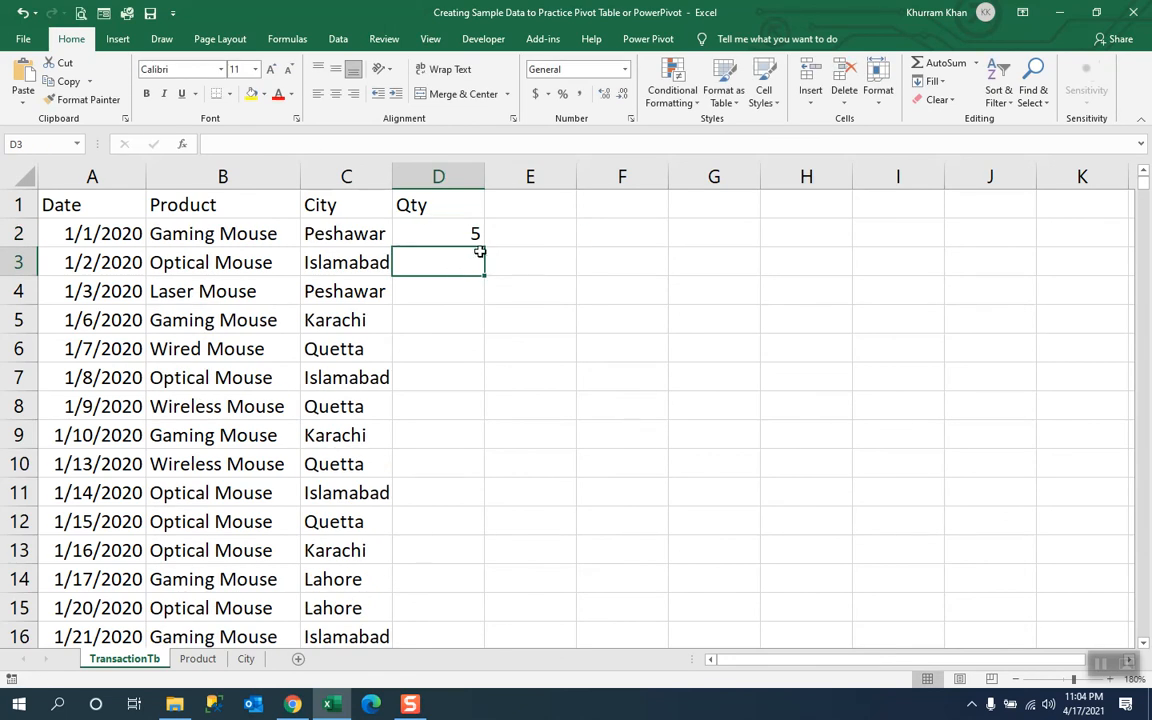
pyautogui.click(458, 237)
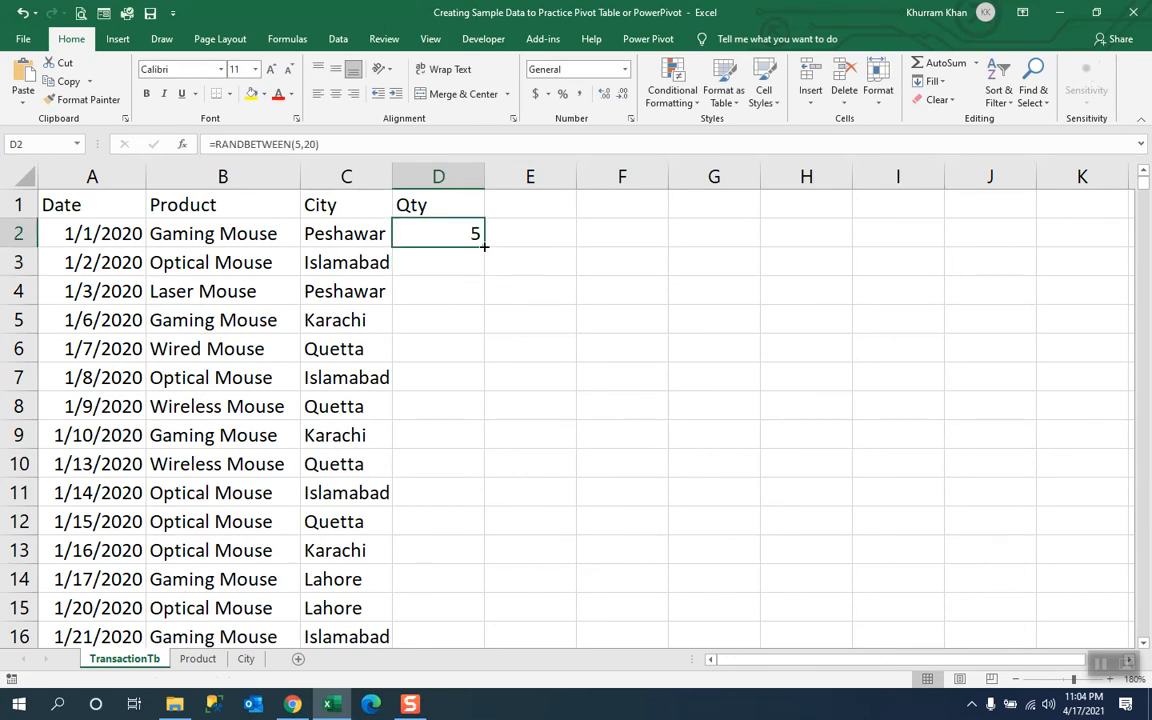
pyautogui.doubleClick(484, 246)
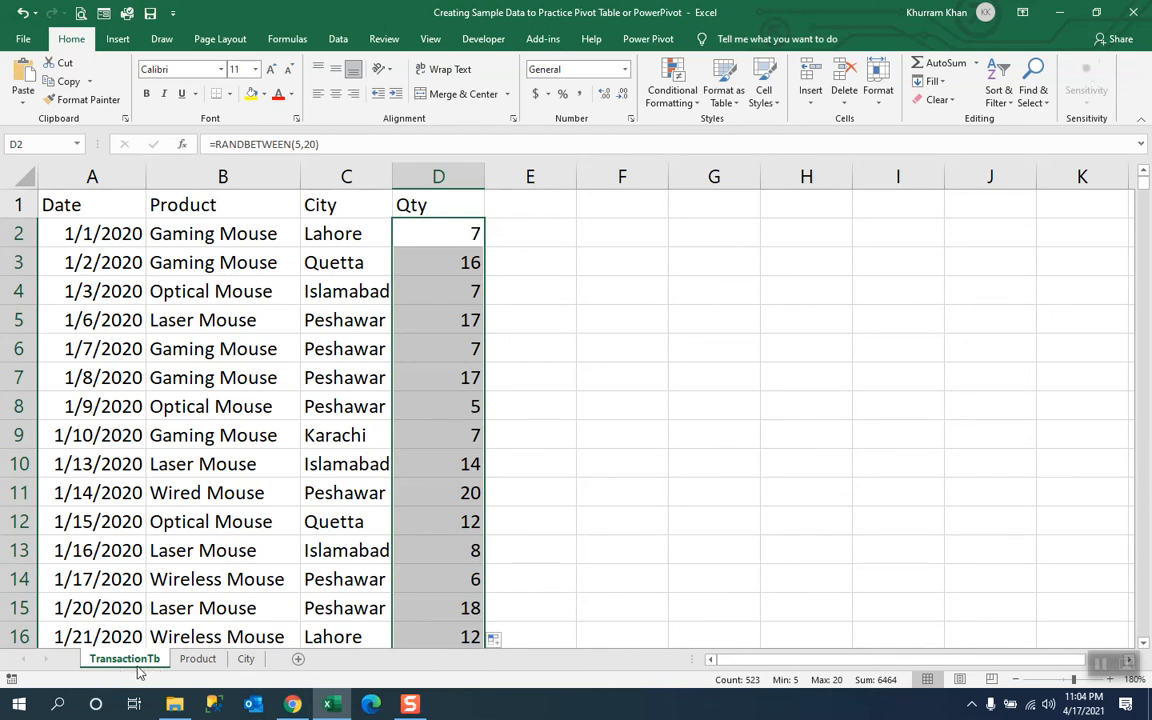
# Copy the whole transaction table A1:D524 and paste it over itself as values only.
pyautogui.click(228, 522)
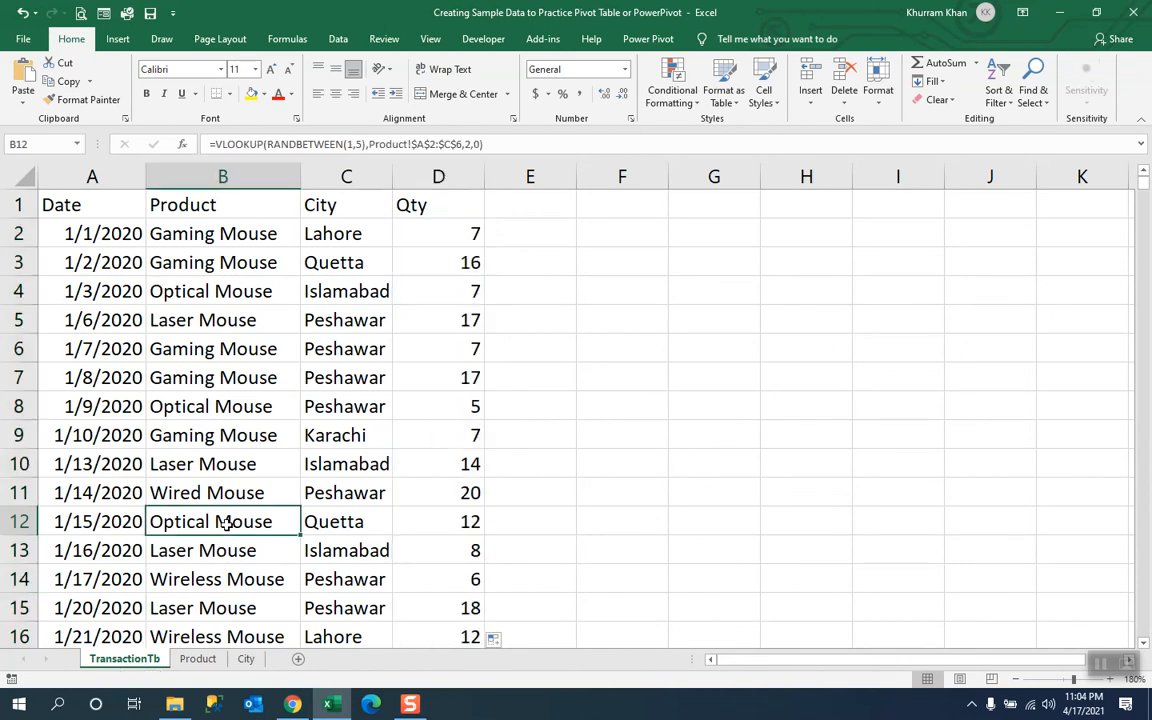
pyautogui.click(51, 202)
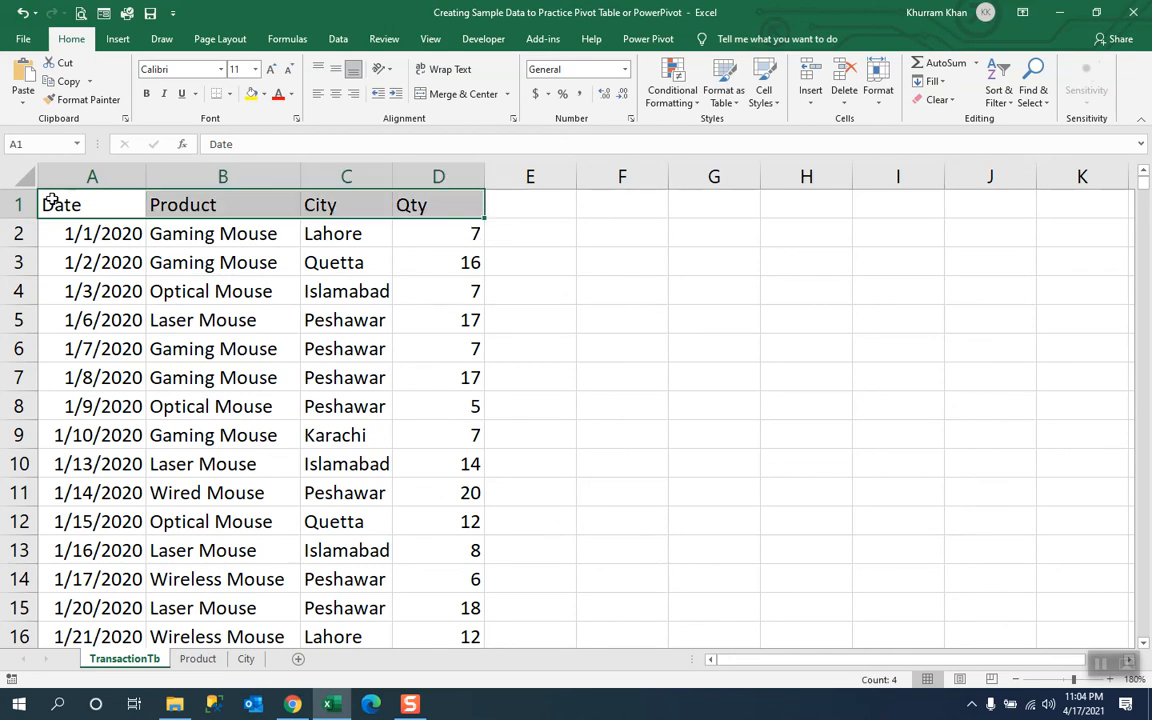
pyautogui.hotkey('ctrl', 'Down')
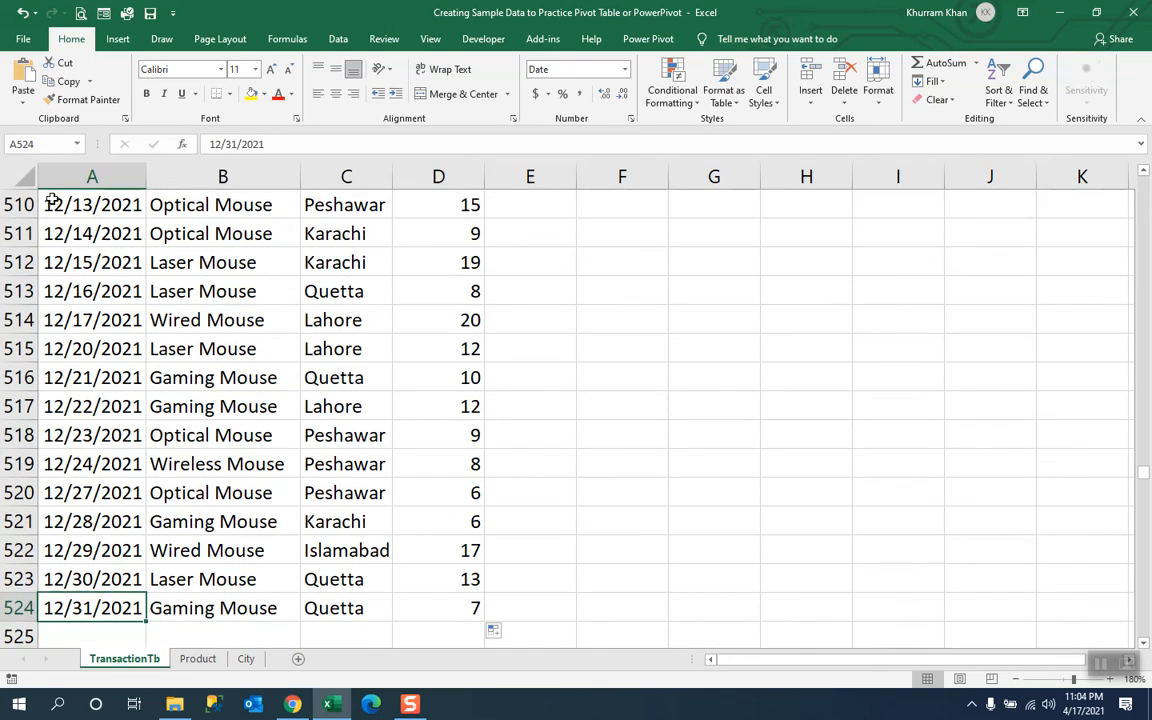
pyautogui.click(1099, 668)
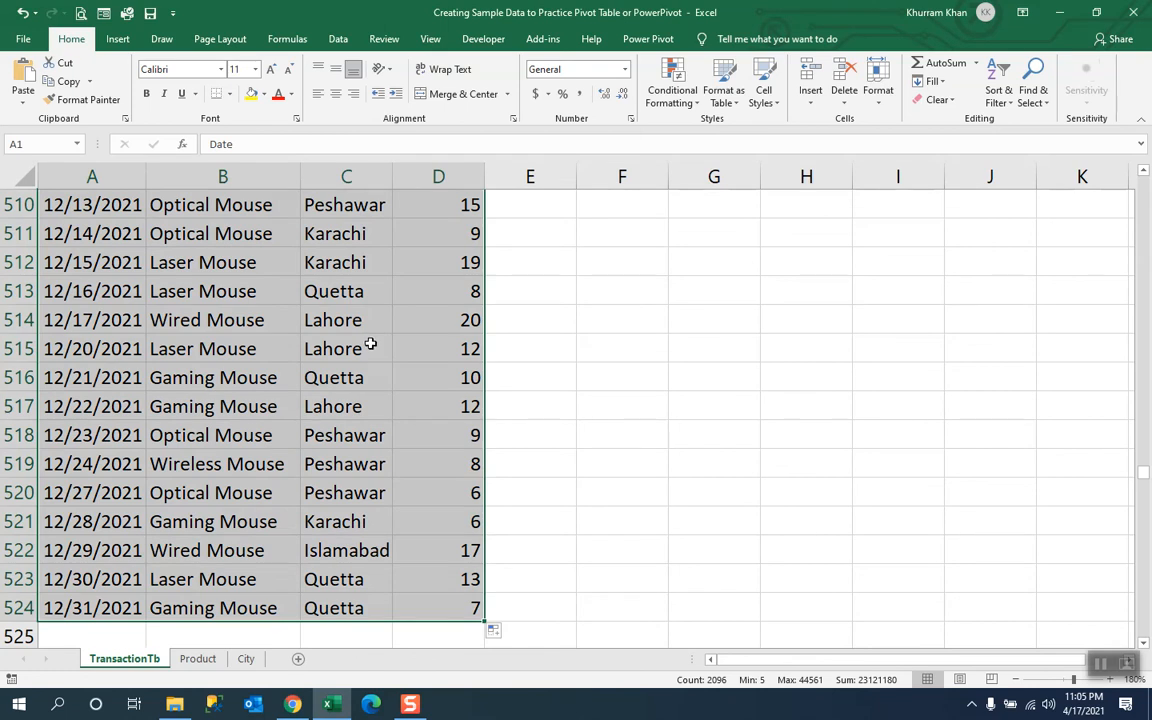
pyautogui.click(89, 81)
pyautogui.click(93, 103)
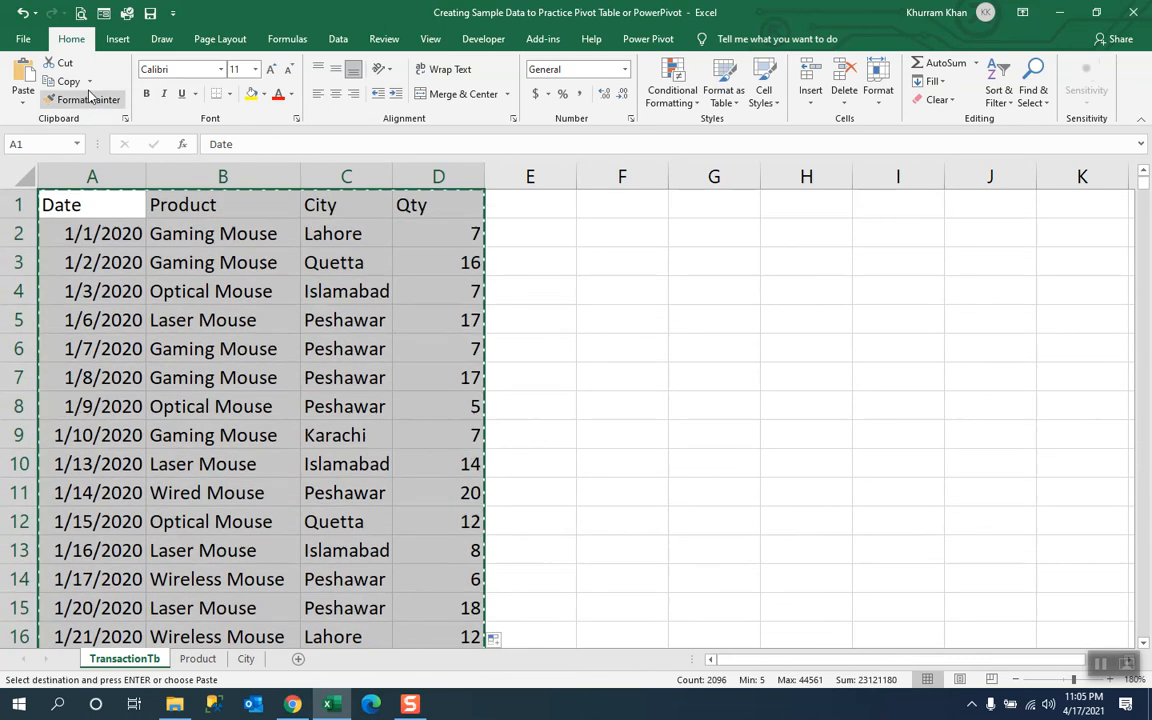
pyautogui.click(92, 84)
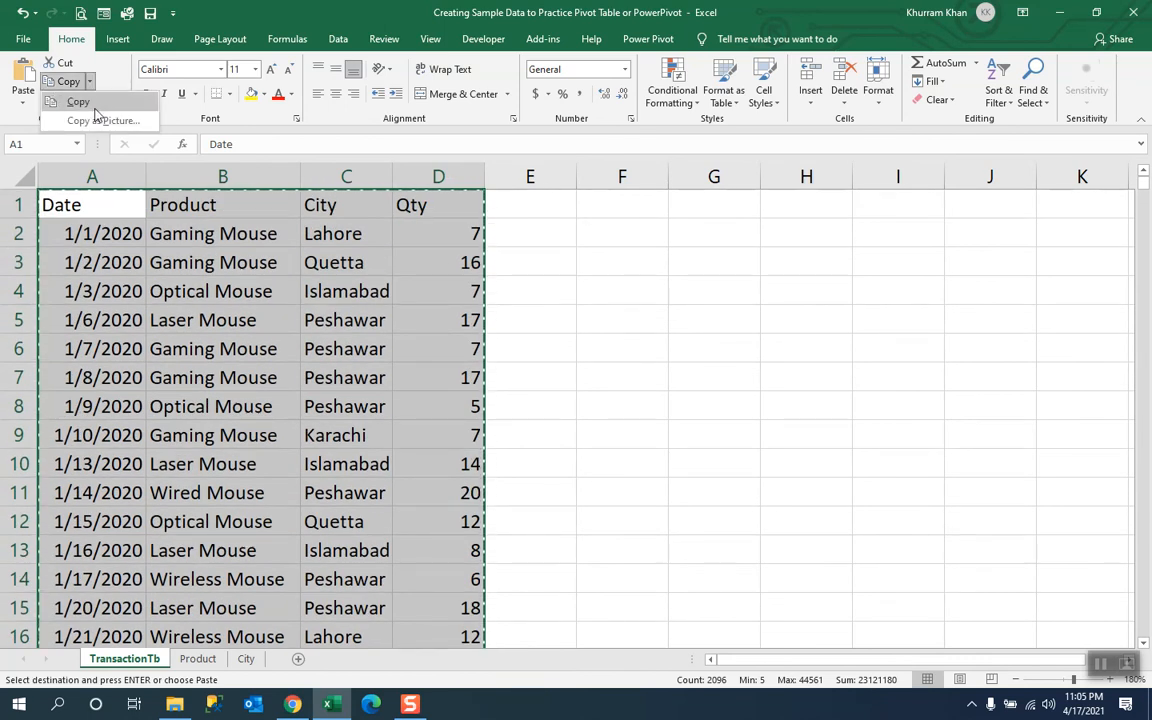
pyautogui.click(20, 105)
pyautogui.click(21, 104)
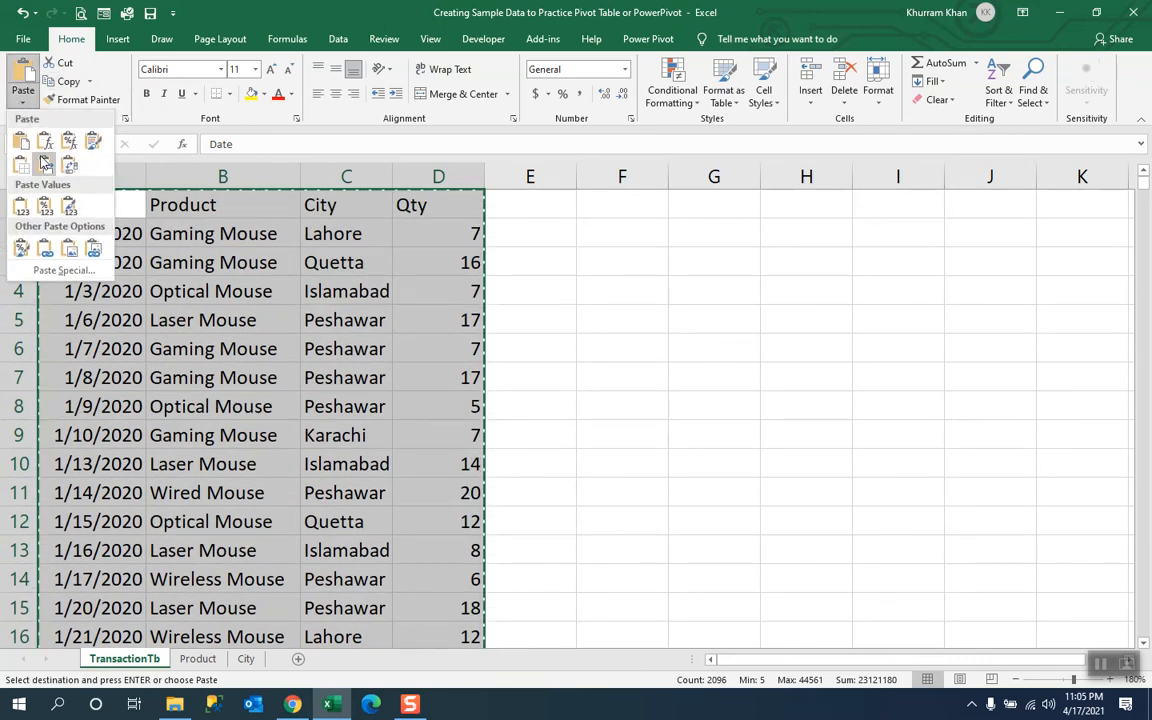
pyautogui.click(18, 206)
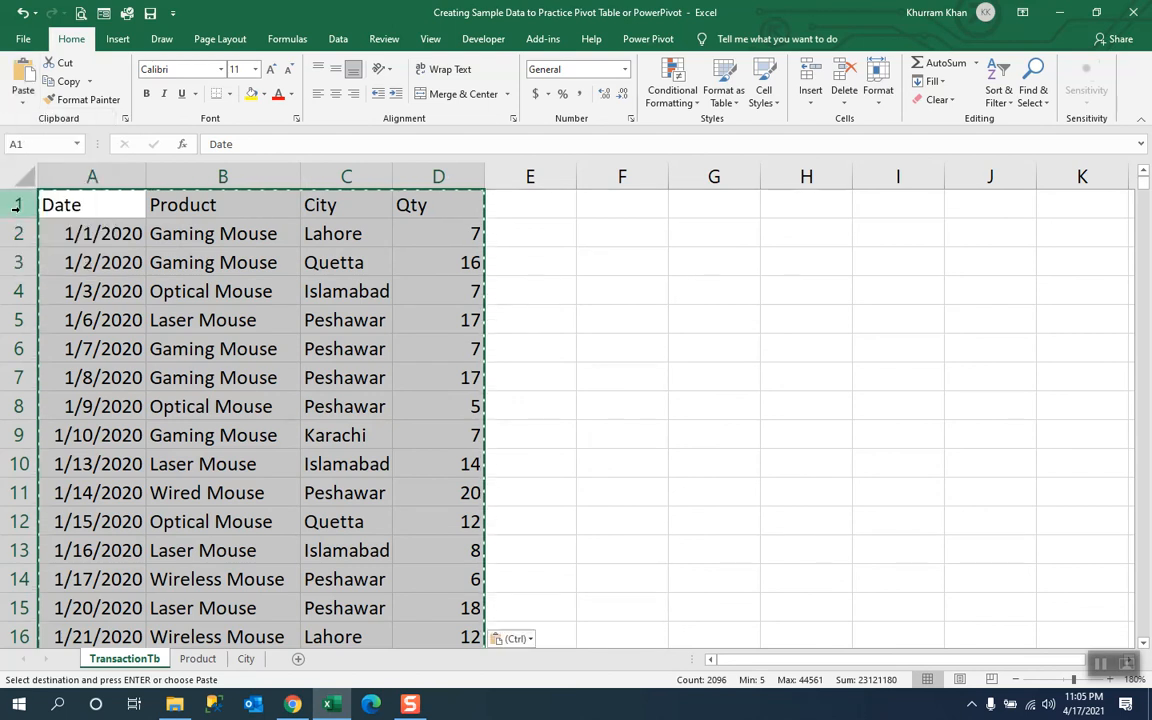
# Inspect several cells in the Product column to check whether they hold formulas or plain values.
pyautogui.click(145, 262)
pyautogui.click(205, 232)
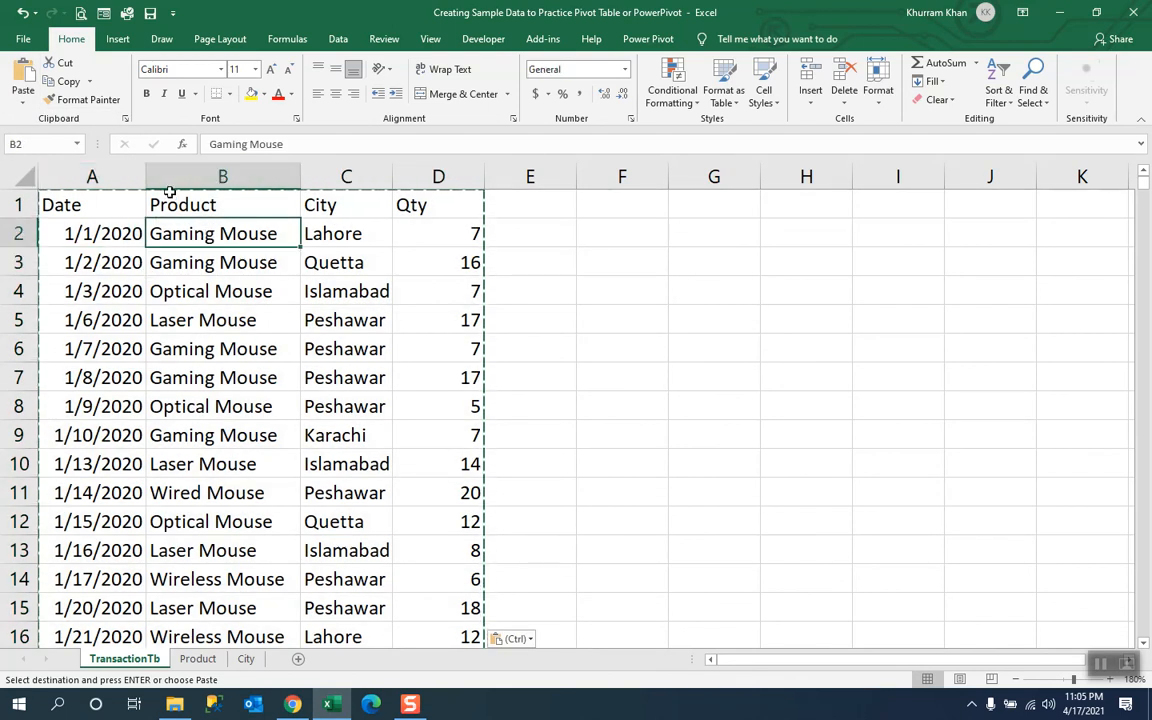
pyautogui.click(293, 434)
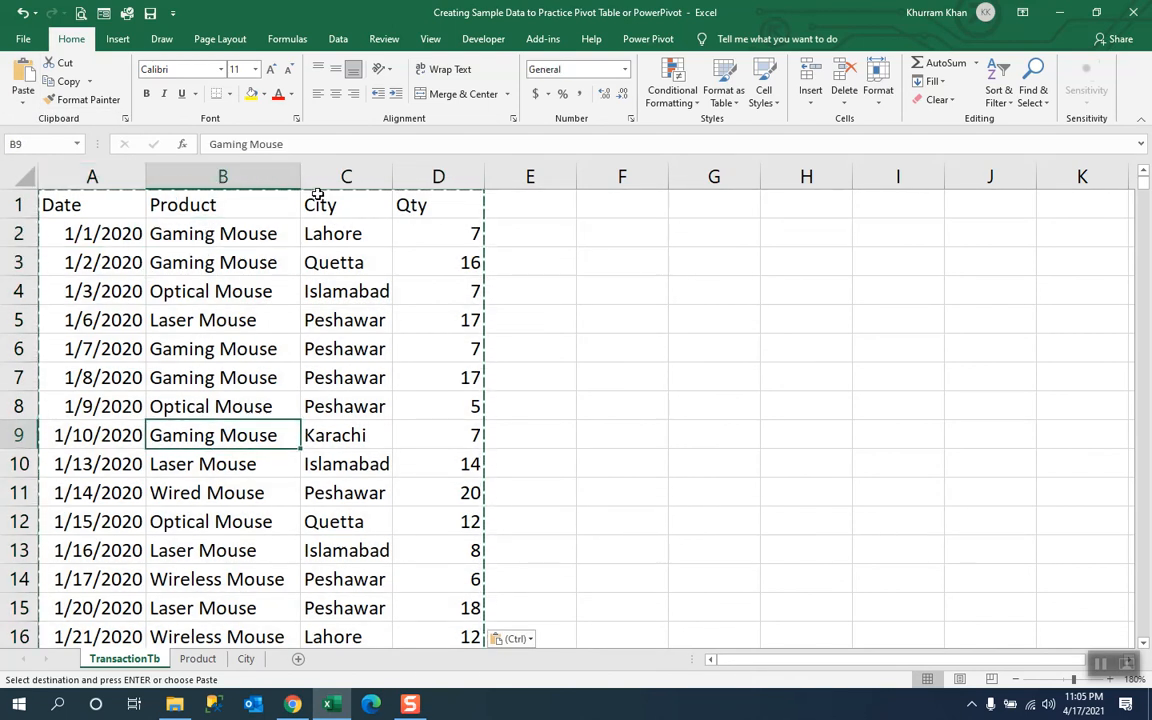
pyautogui.click(688, 352)
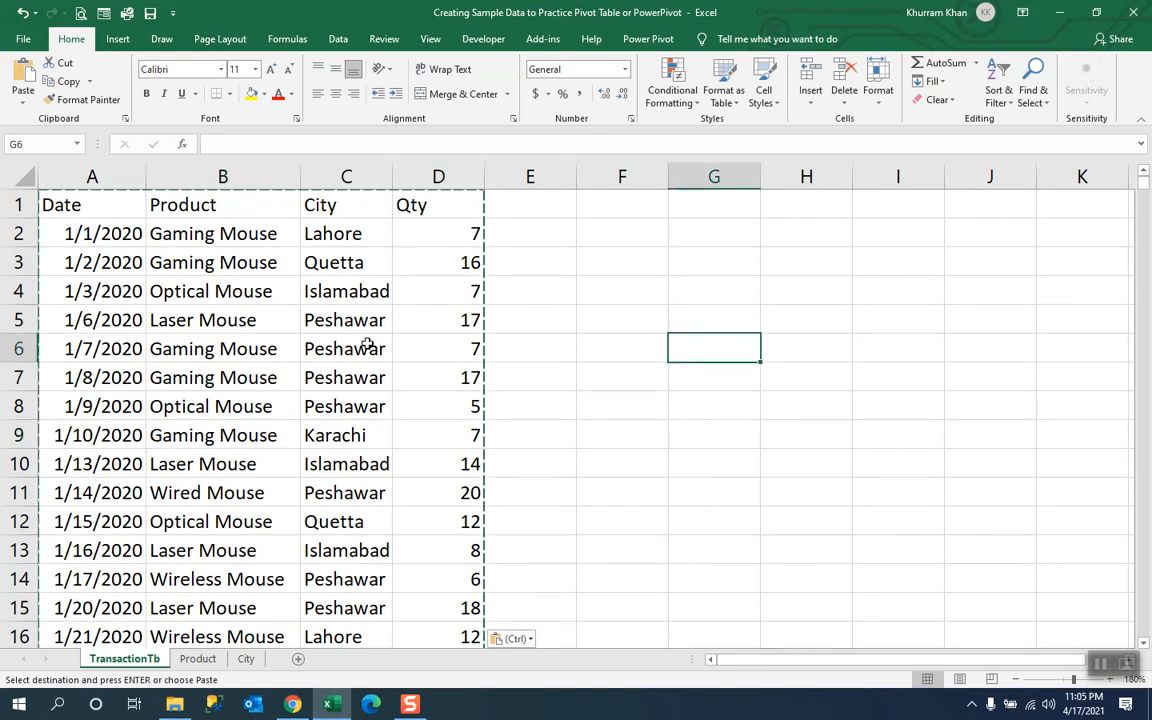
pyautogui.click(270, 343)
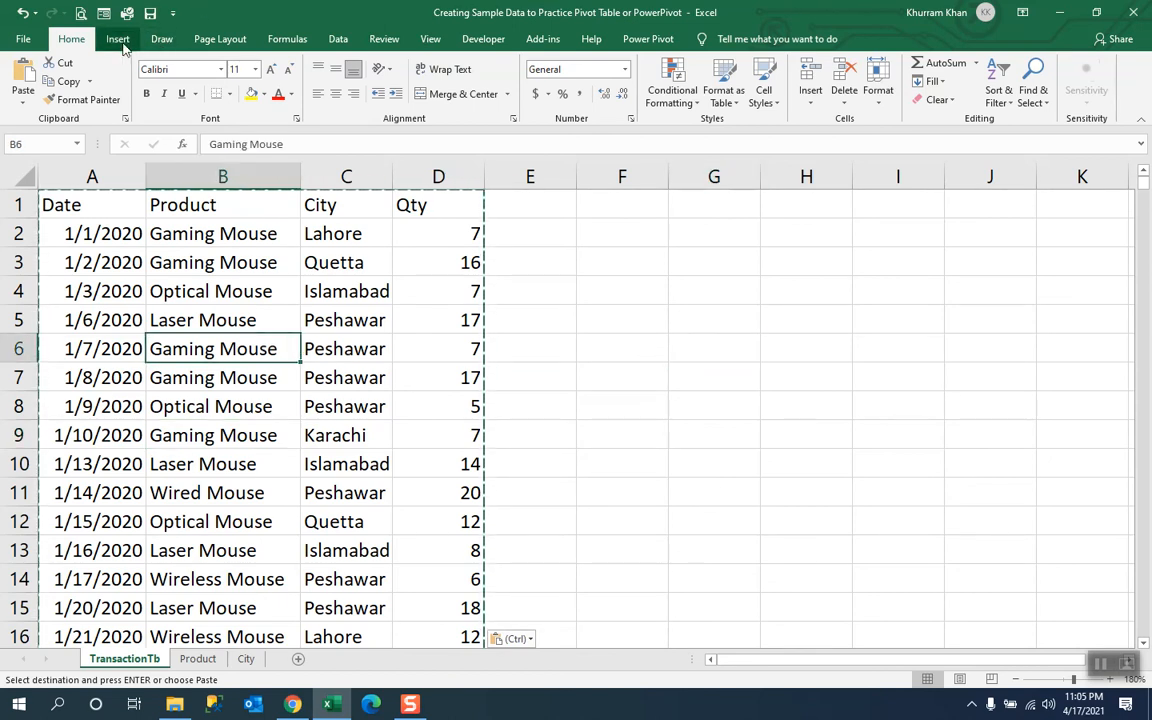
pyautogui.click(707, 236)
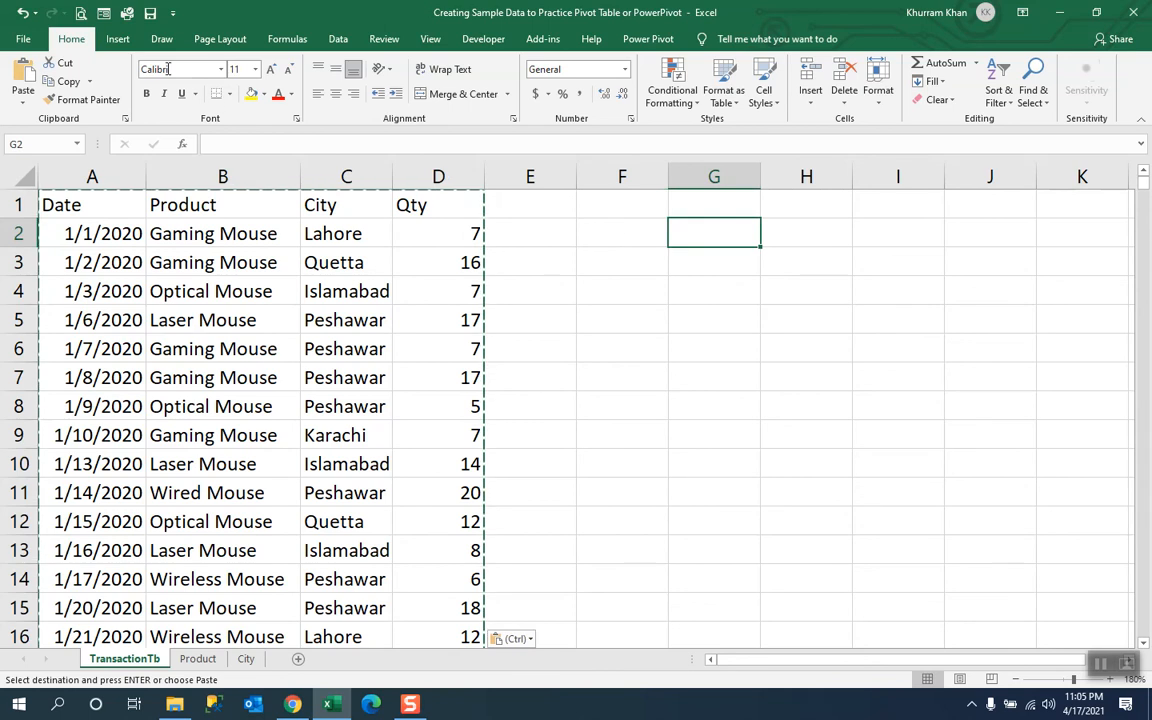
pyautogui.click(118, 40)
pyautogui.click(33, 88)
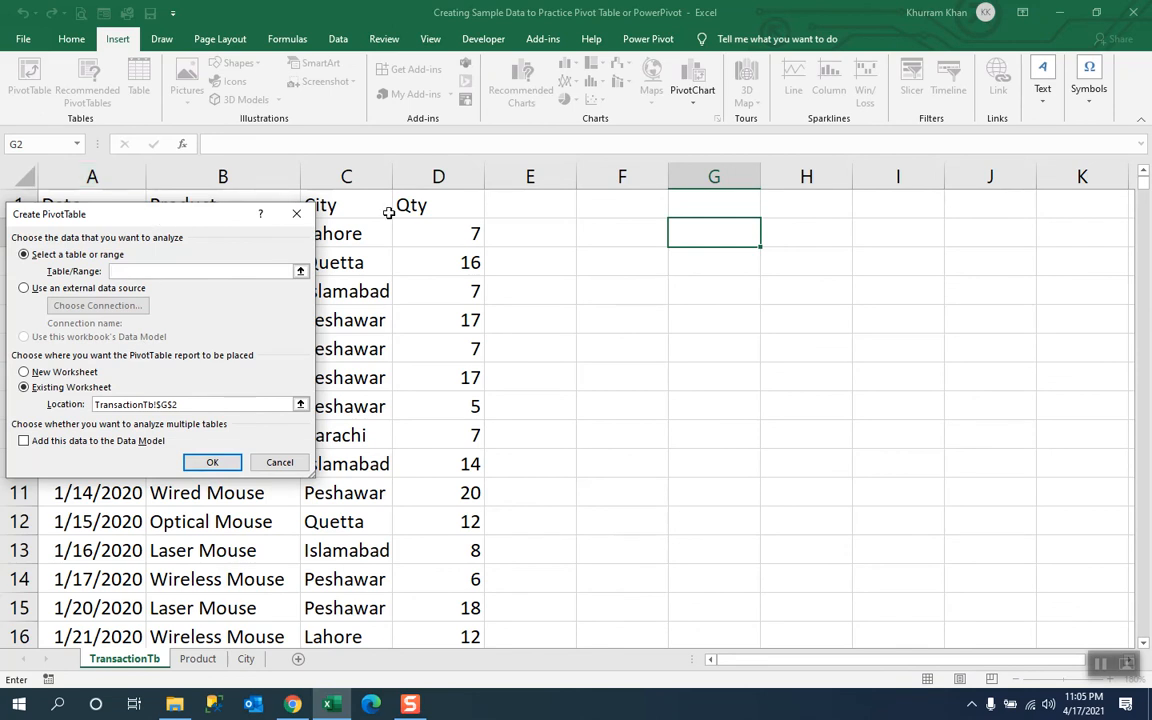
pyautogui.click(298, 215)
# Create a pivot table from TransactionTb!$A$1:$D$524 on a new worksheet, with Product in the rows and the sum of Qty as values.
pyautogui.click(230, 291)
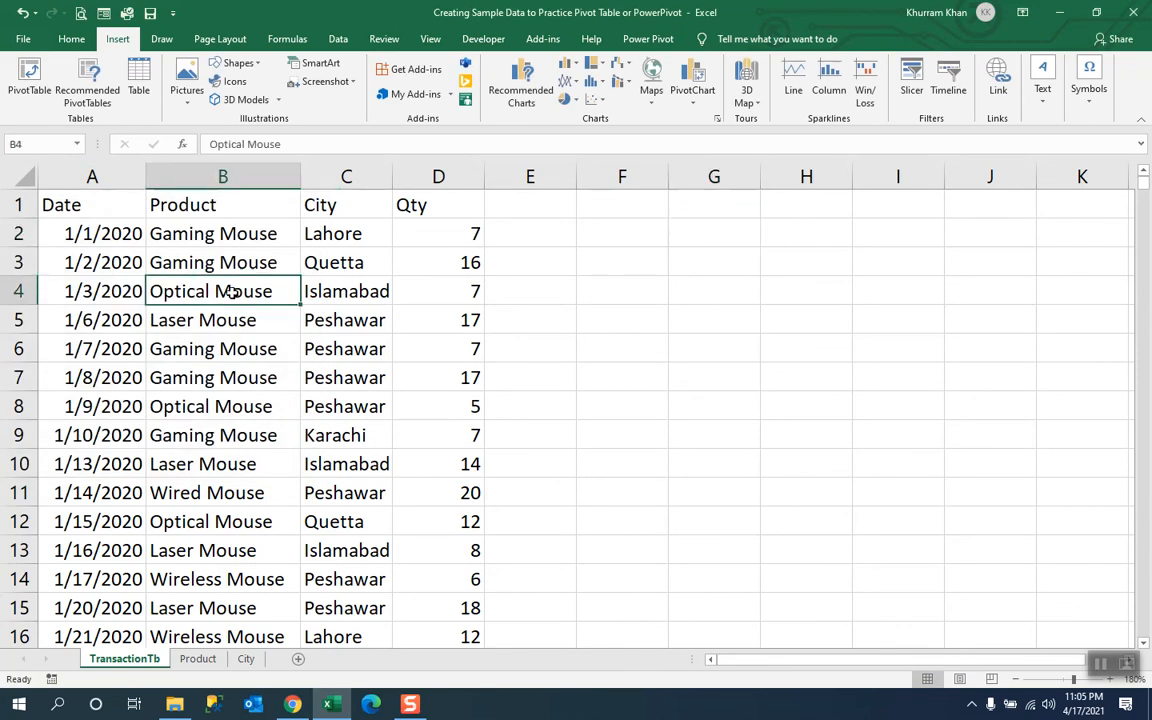
pyautogui.click(30, 88)
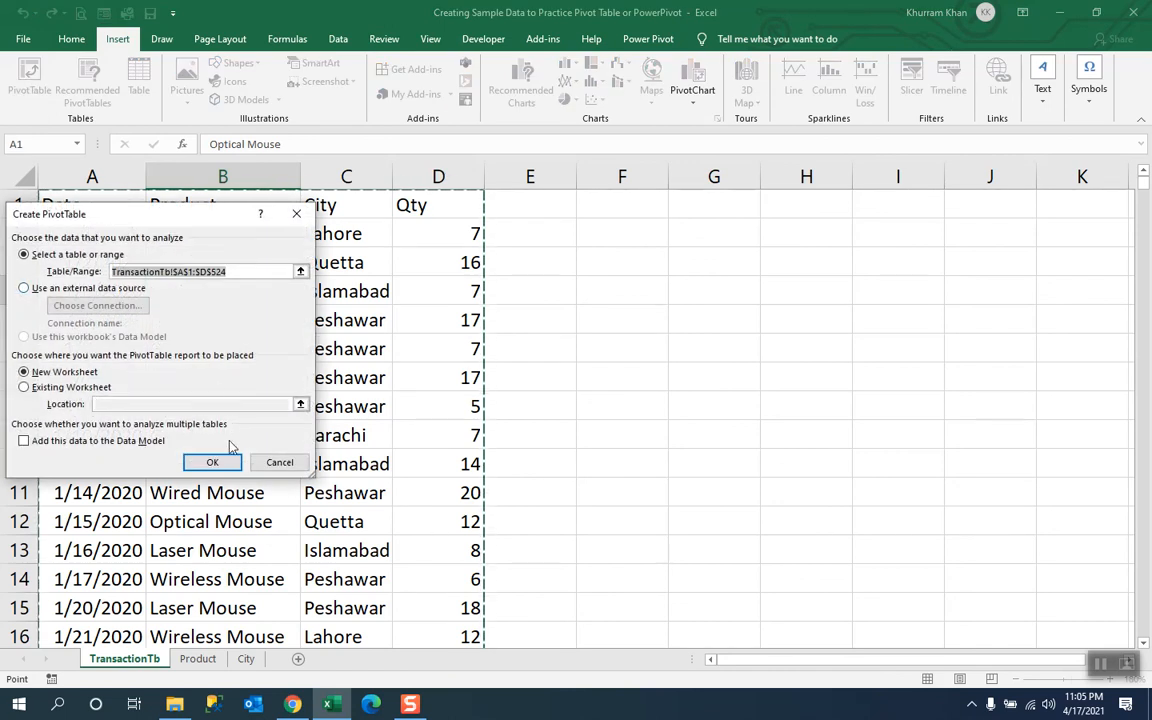
pyautogui.click(214, 466)
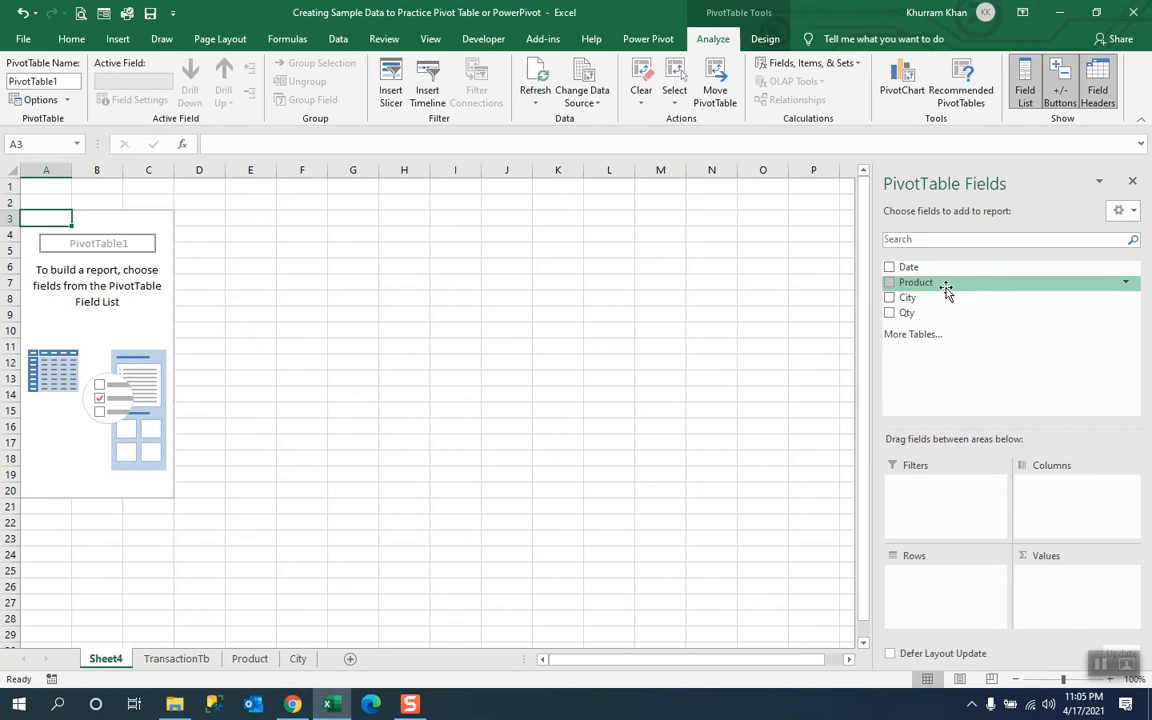
pyautogui.moveTo(946, 287); pyautogui.dragTo(962, 580)
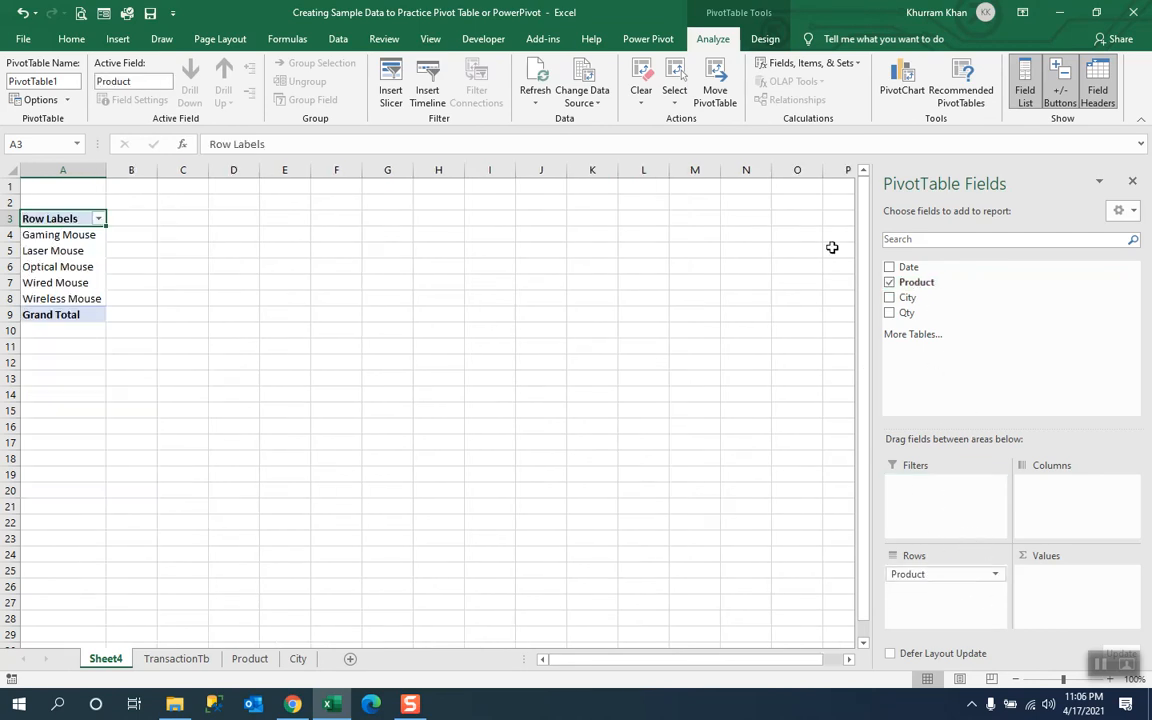
pyautogui.moveTo(928, 315); pyautogui.dragTo(1073, 596)
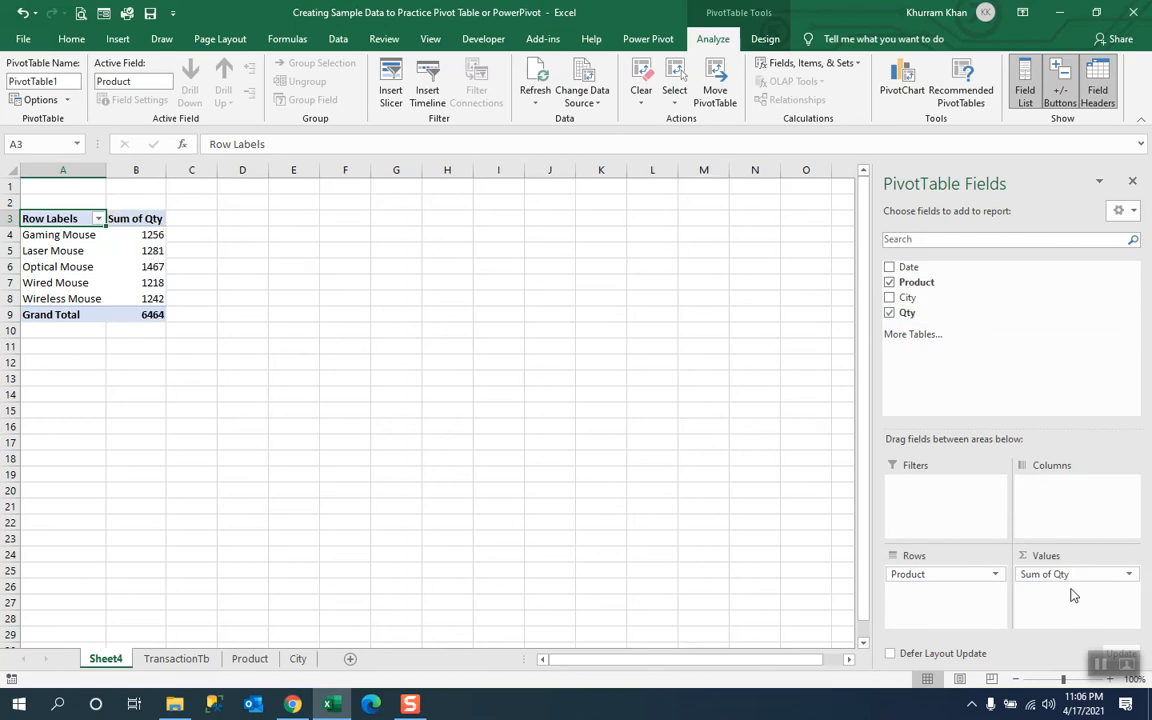